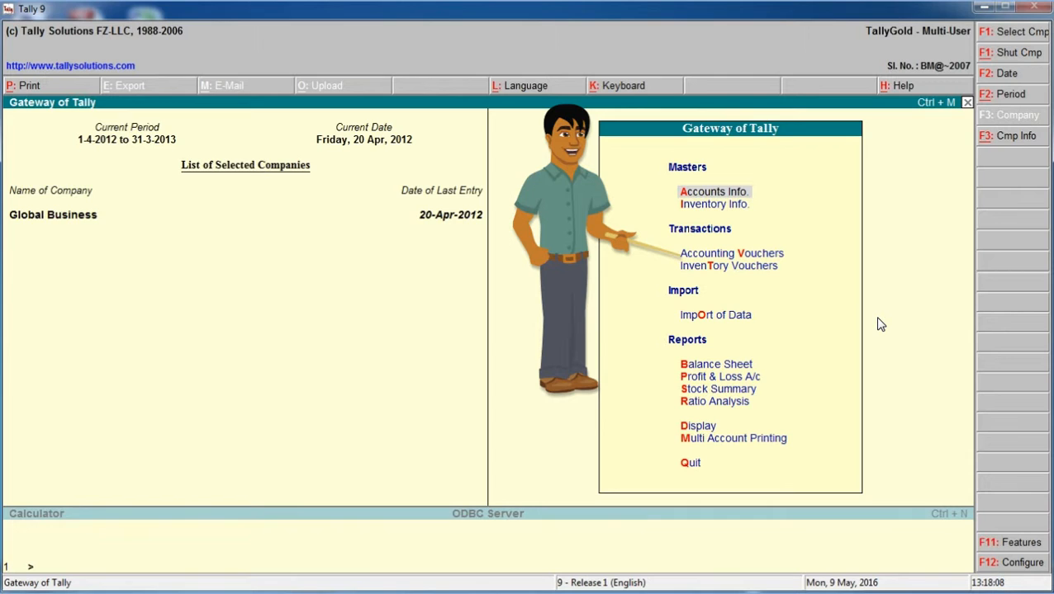
Step: Start a new purchase voucher under Accounting Vouchers for Global Business
key(Down)
key(Down)
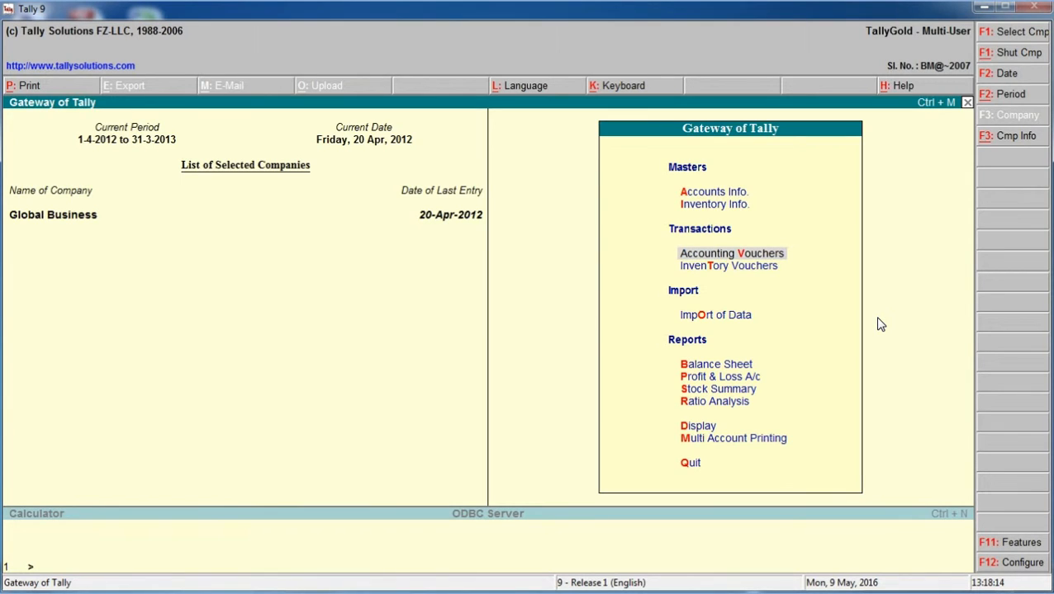
key(Return)
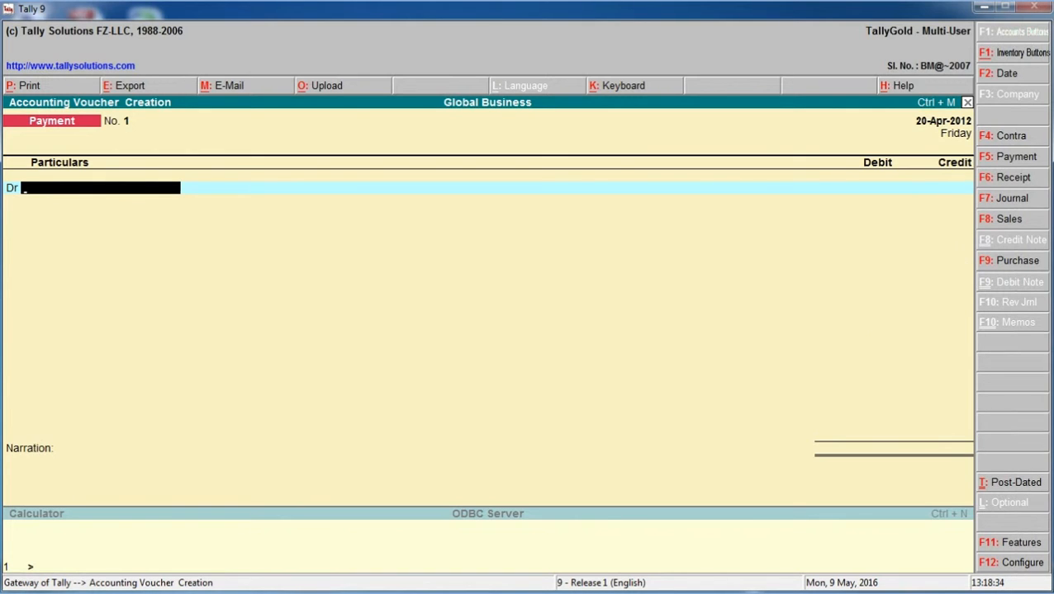
click(984, 263)
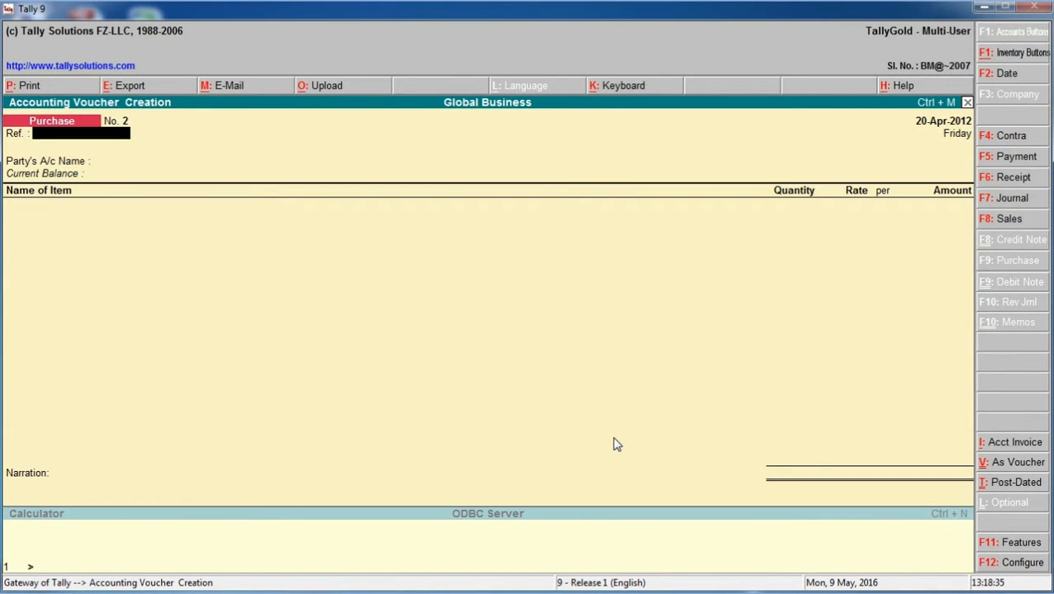
Step: Toggle the purchase entry between item invoice and plain voucher mode, ending in item invoice mode
key(alt+Tab)
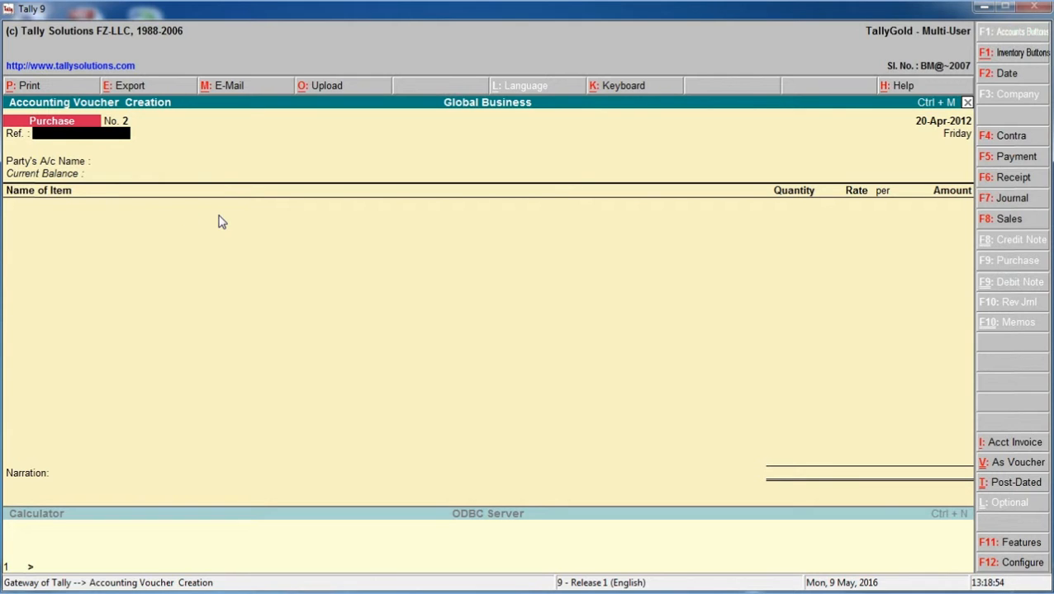
click(1019, 464)
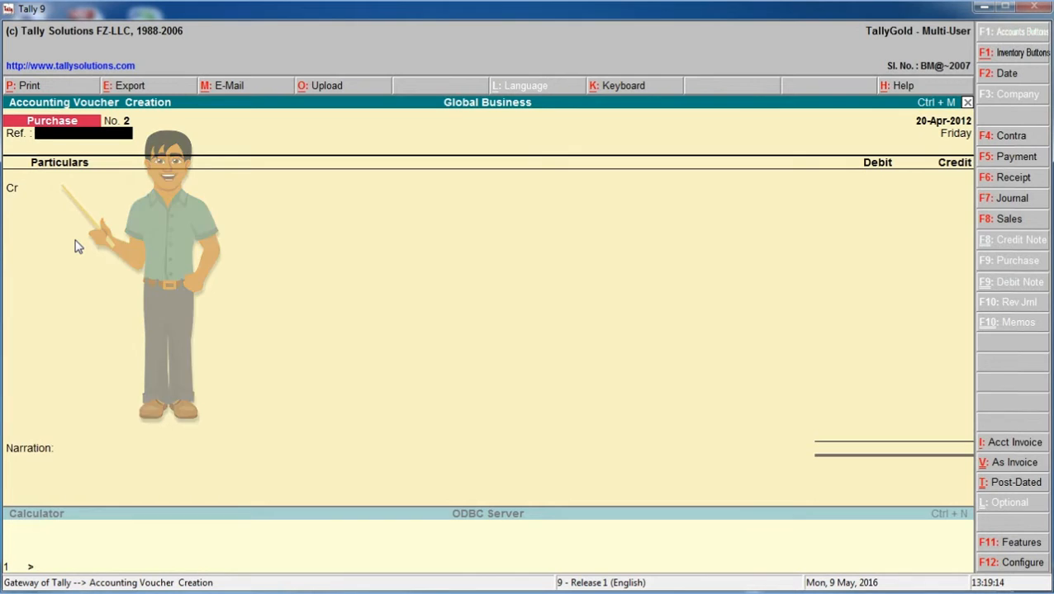
click(1030, 463)
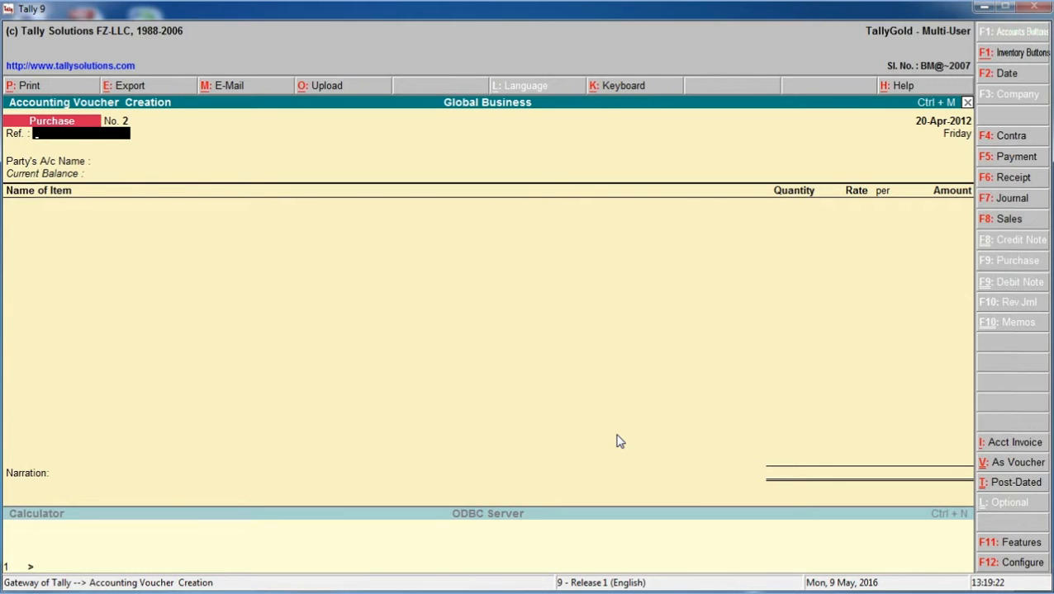
click(1034, 462)
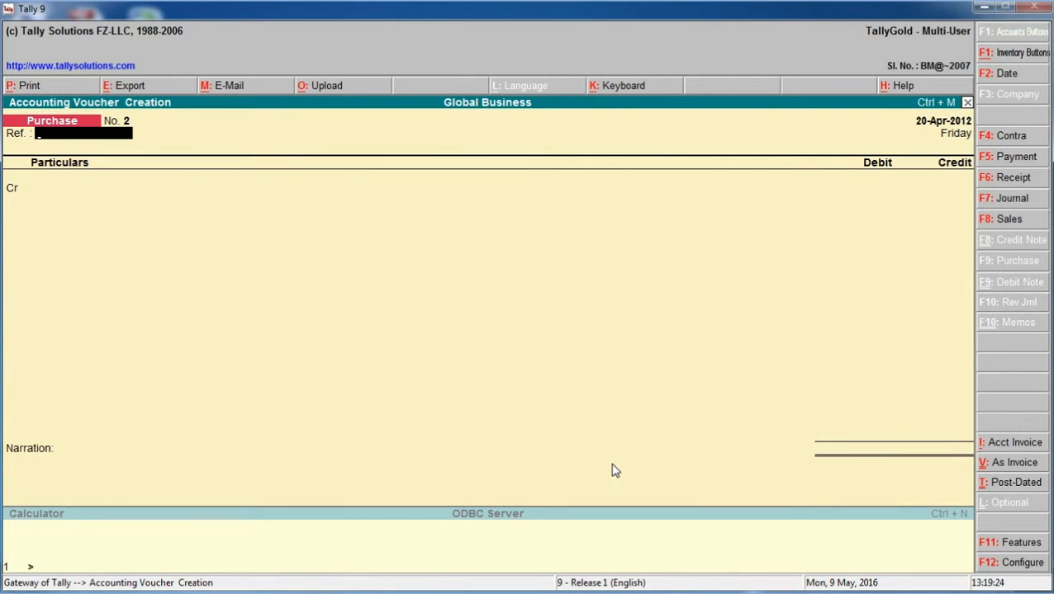
click(1032, 465)
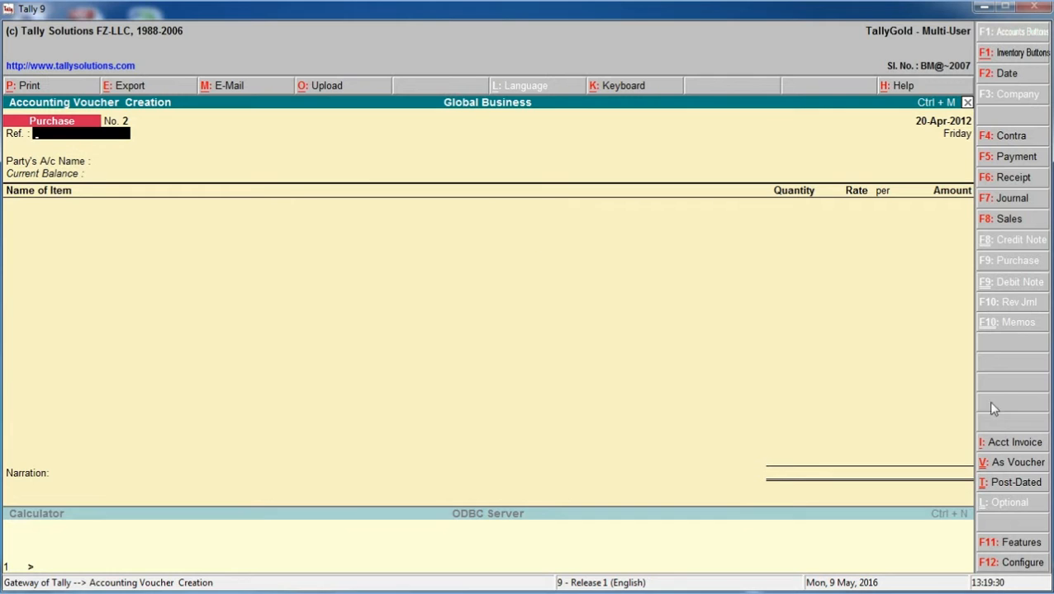
Step: Switch the purchase entry to accounting invoice mode and back to item invoice mode
click(1011, 446)
click(1010, 446)
click(1006, 444)
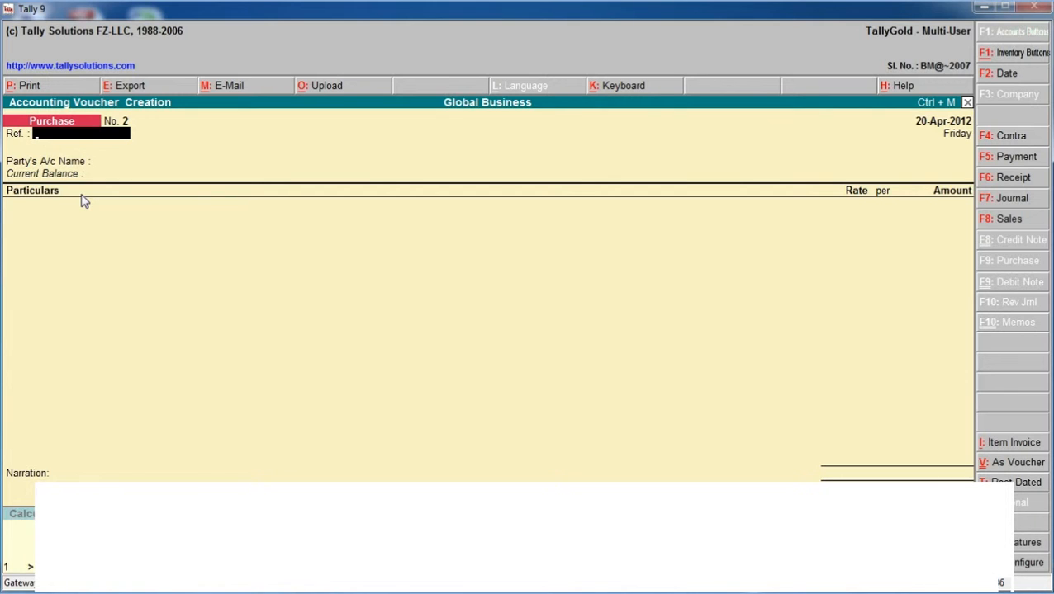
click(1019, 447)
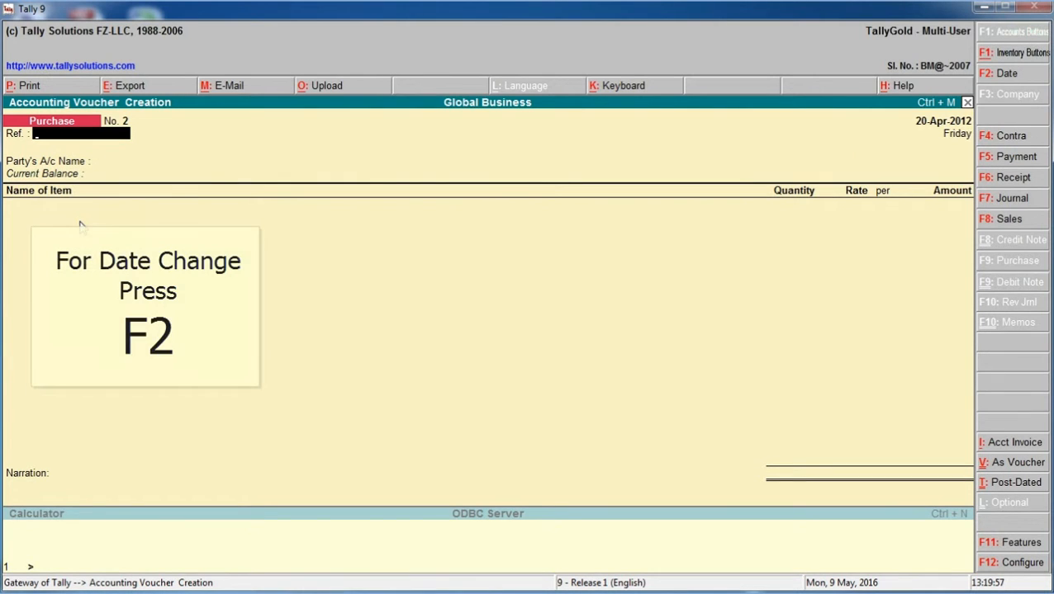
Step: Set the purchase voucher date to 21-4-2012 and select A2Z Traders as the party account, leaving the reference blank
key(F2)
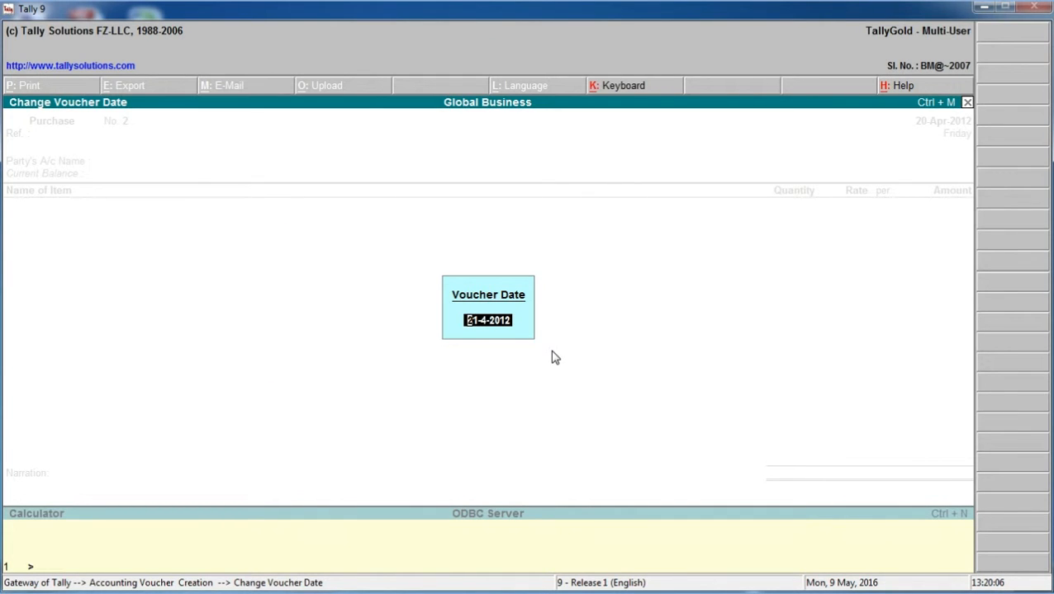
key(Return)
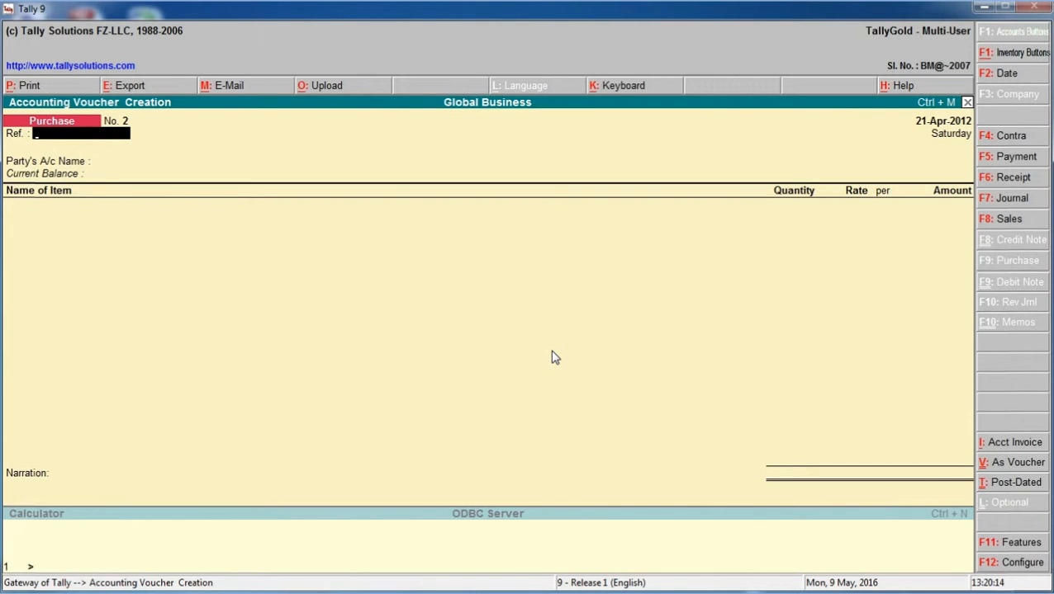
key(Return)
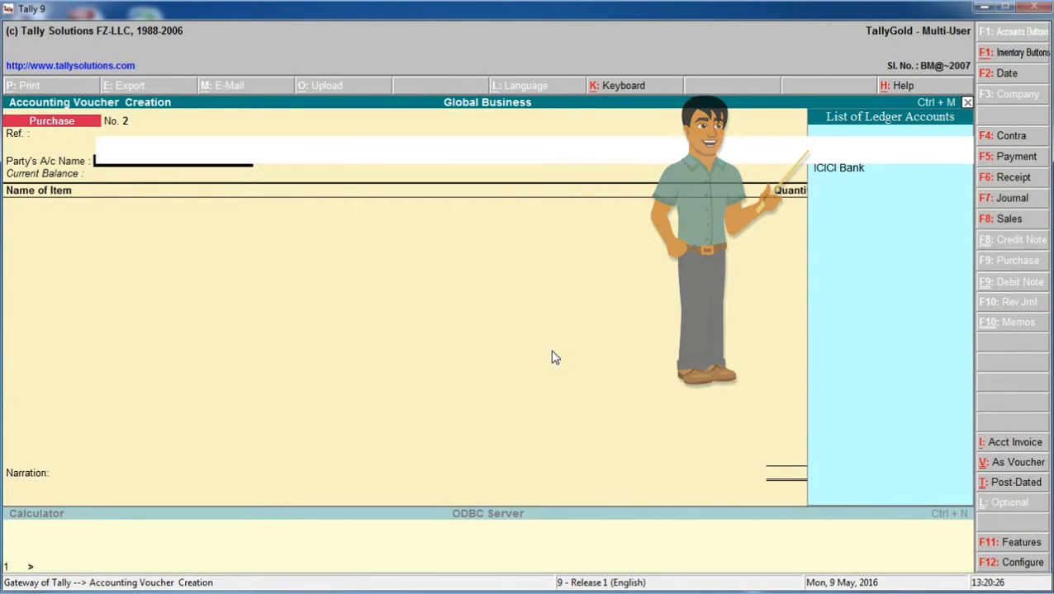
key(Down)
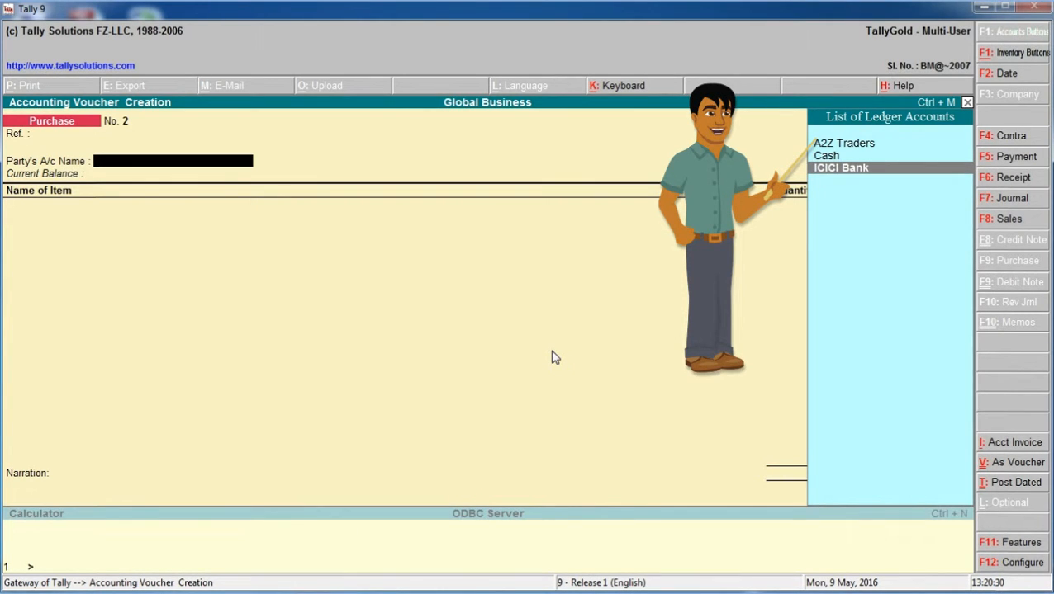
key(Up)
key(Up)
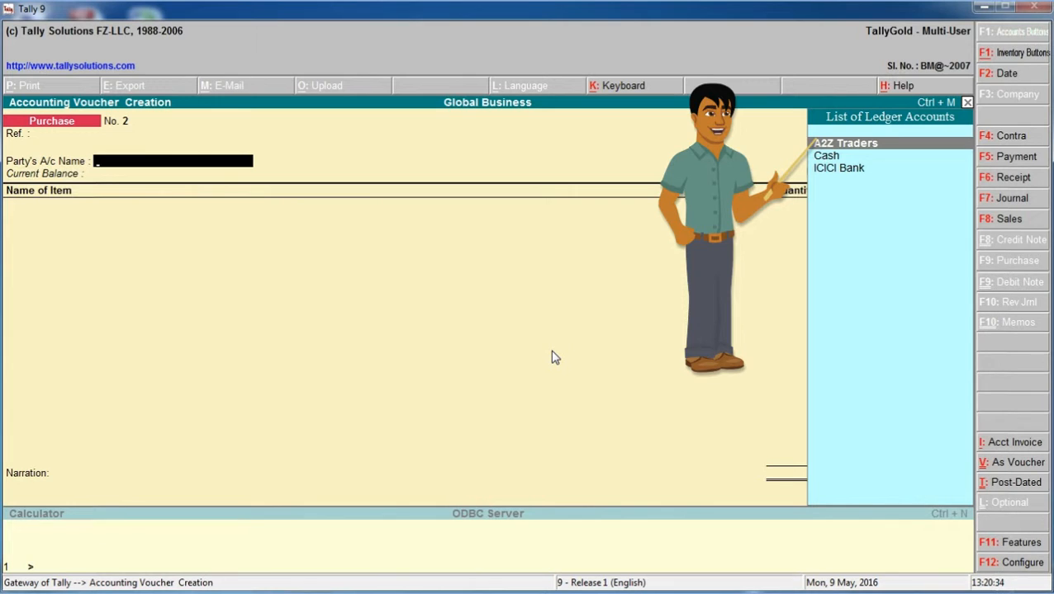
key(Return)
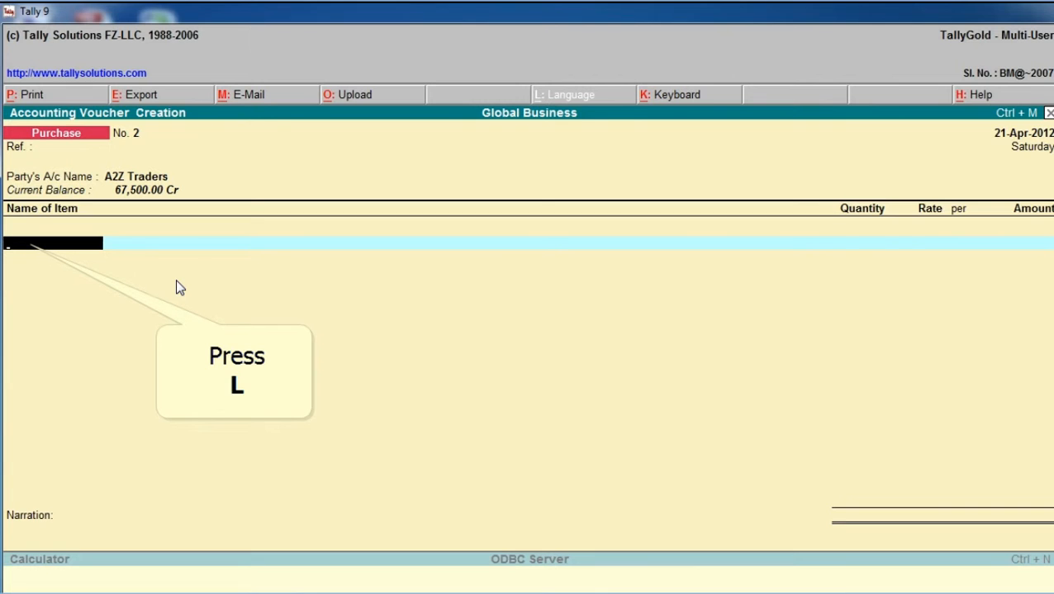
Step: Add the item Low Capacity Stabiliser with a quantity of 100 Nos. at a rate of 600 per unit
text(L)
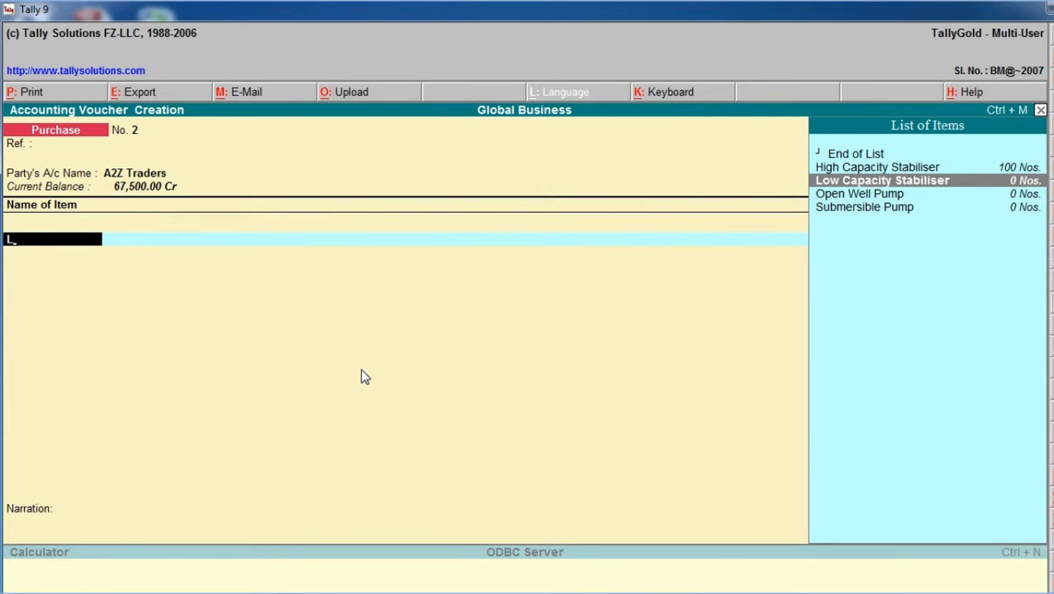
key(Return)
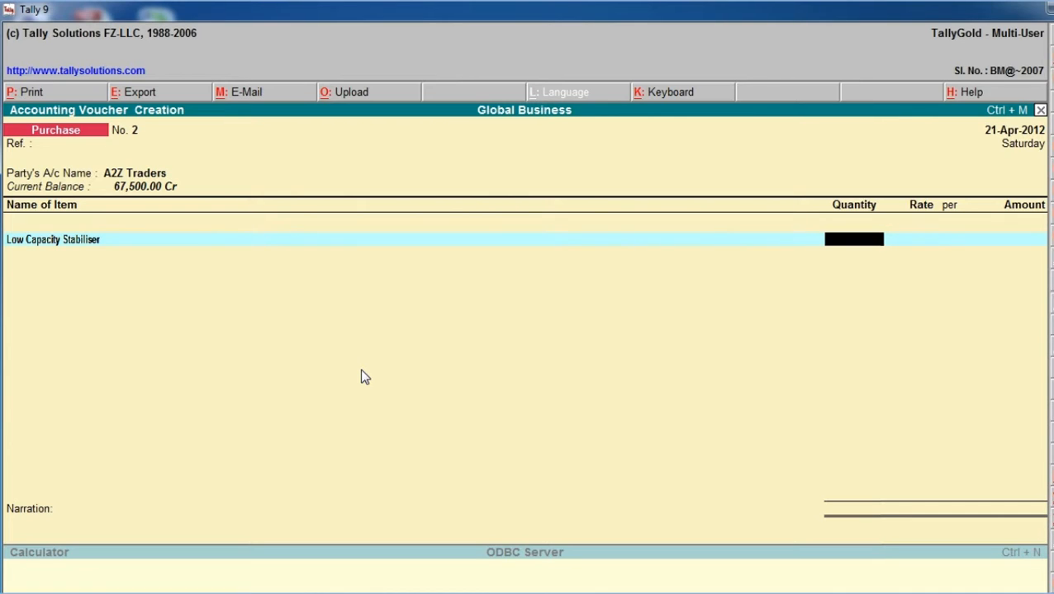
text(100)
key(Return)
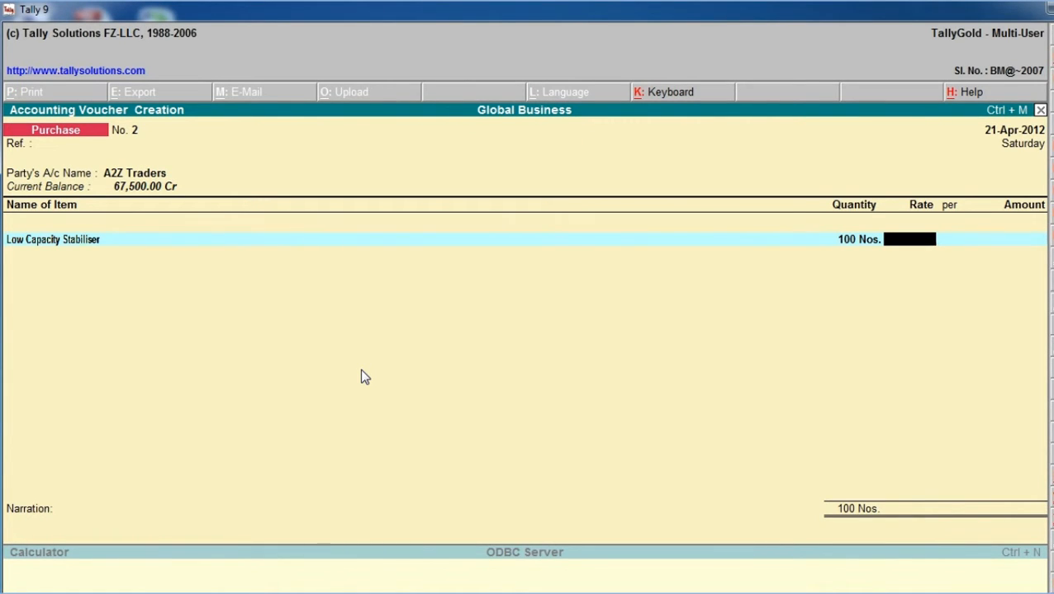
text(600)
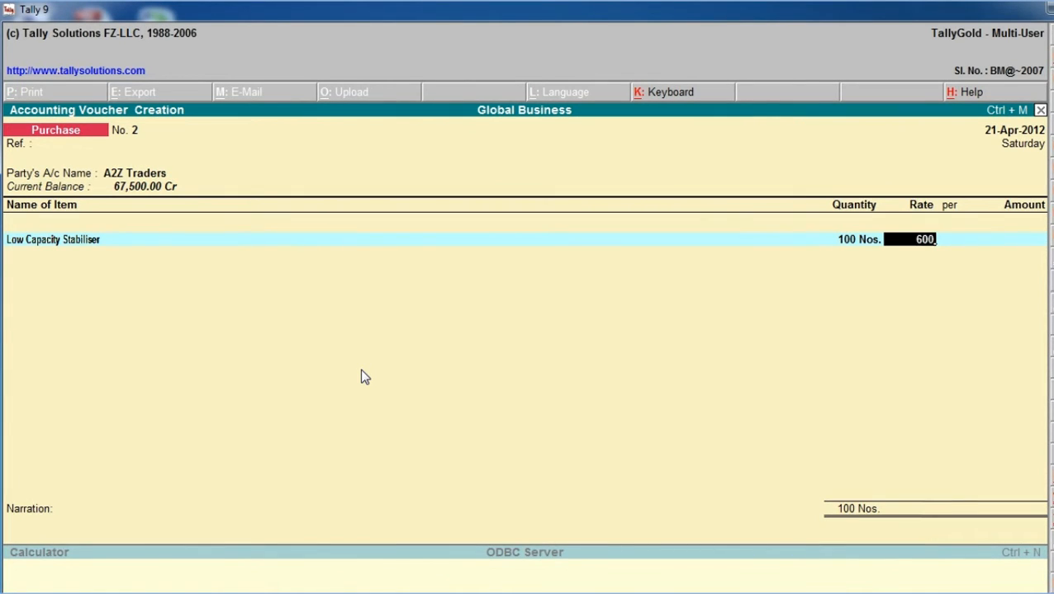
key(Return)
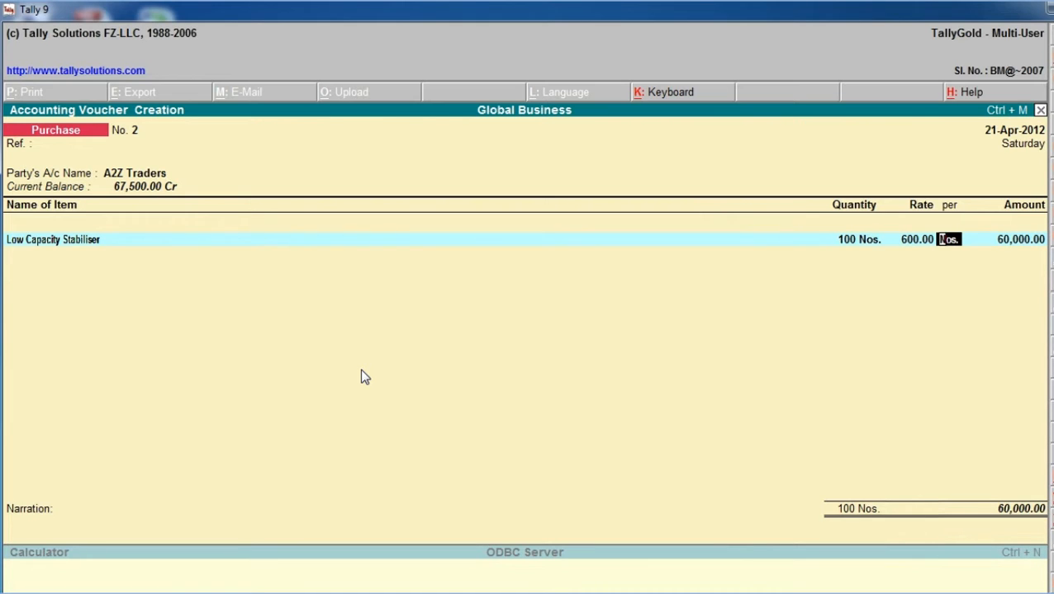
key(Return)
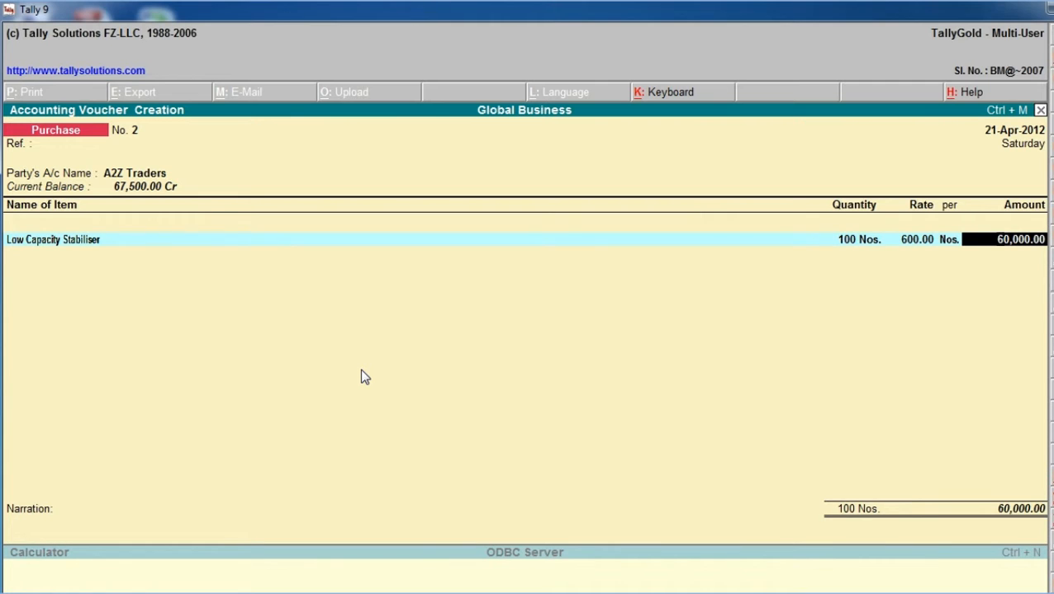
key(Return)
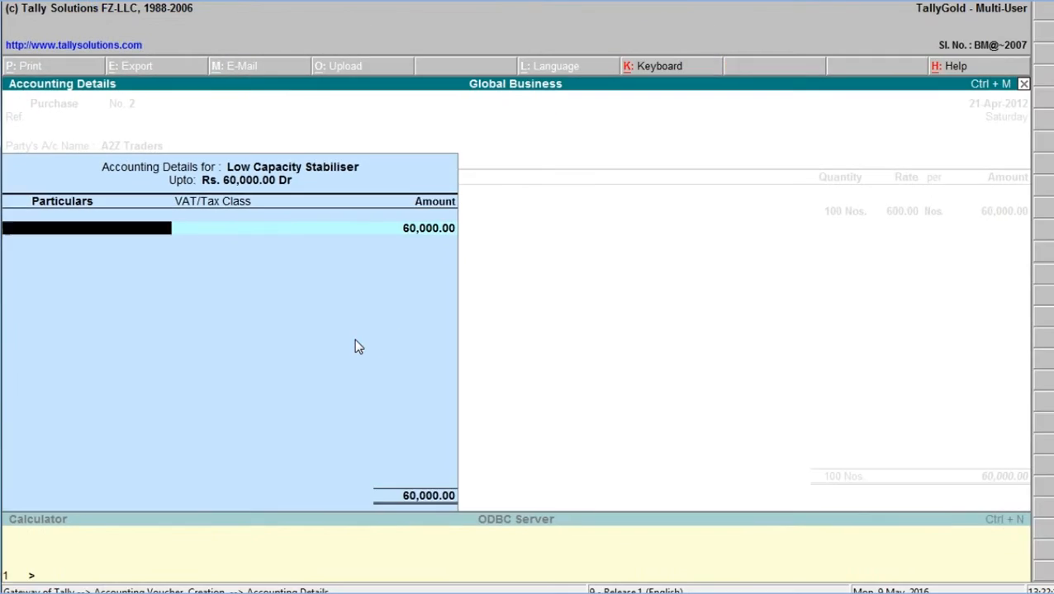
Step: Allocate the full Low Capacity Stabiliser amount to the Purchase @ 12.5% ledger
text(P)
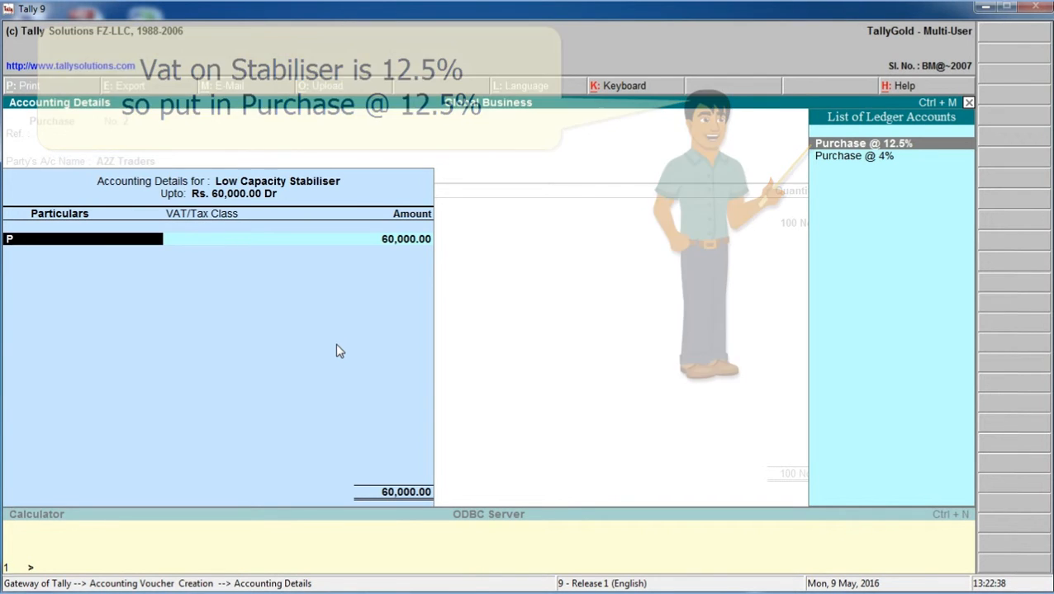
key(Return)
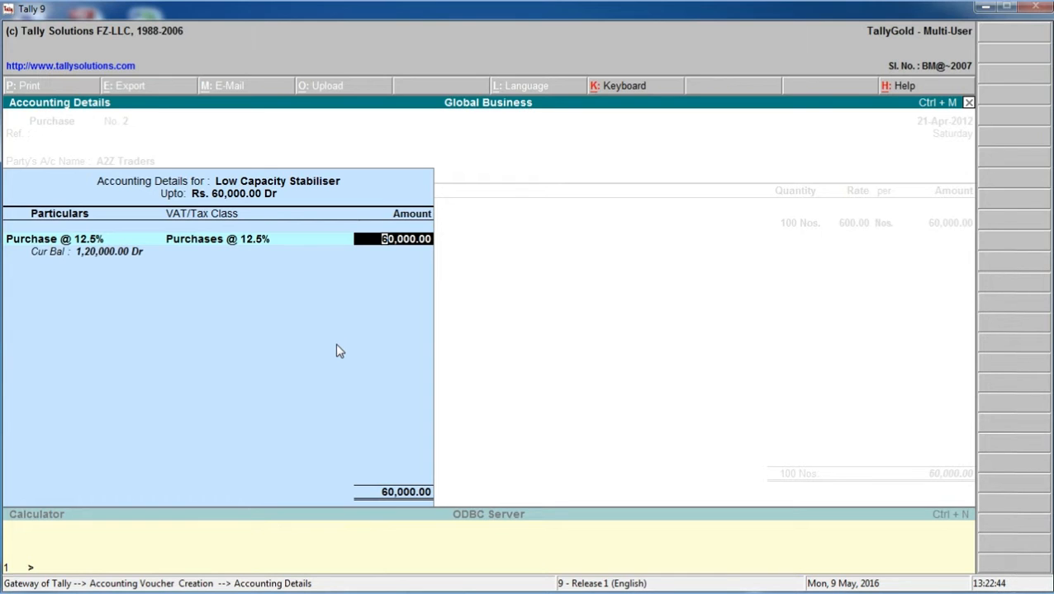
key(Return)
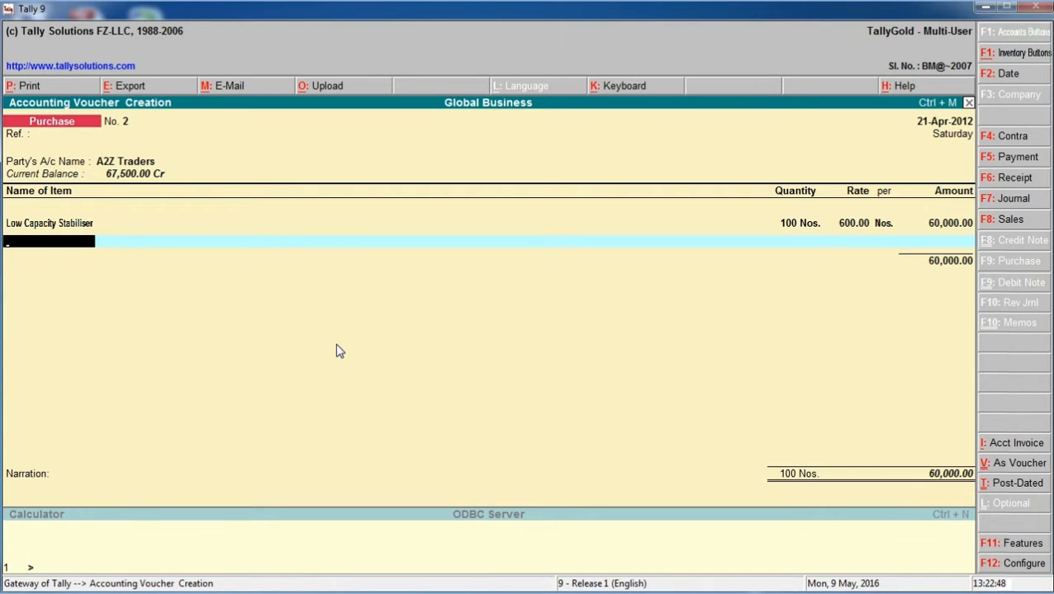
Step: Add the item Open Well Pump with a quantity of 50 Nos. at a rate of 1500 per unit
text(O)
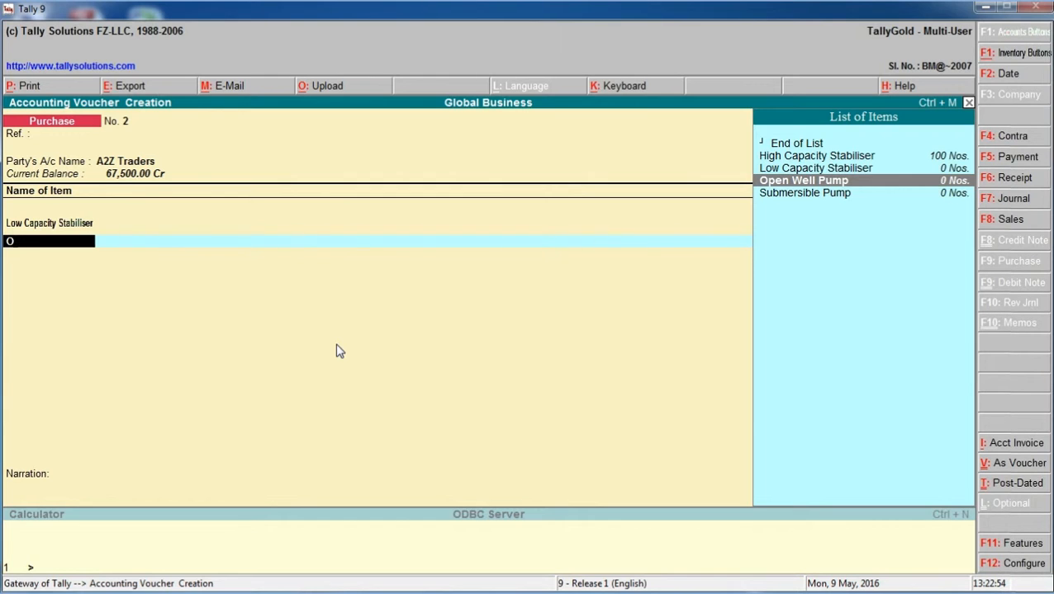
key(Return)
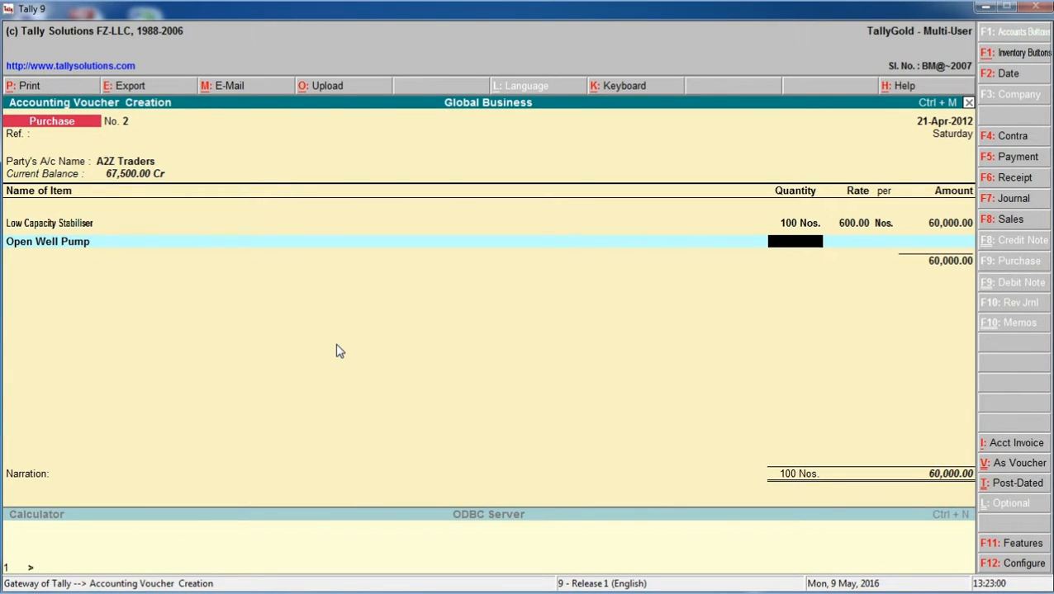
text(50)
key(Return)
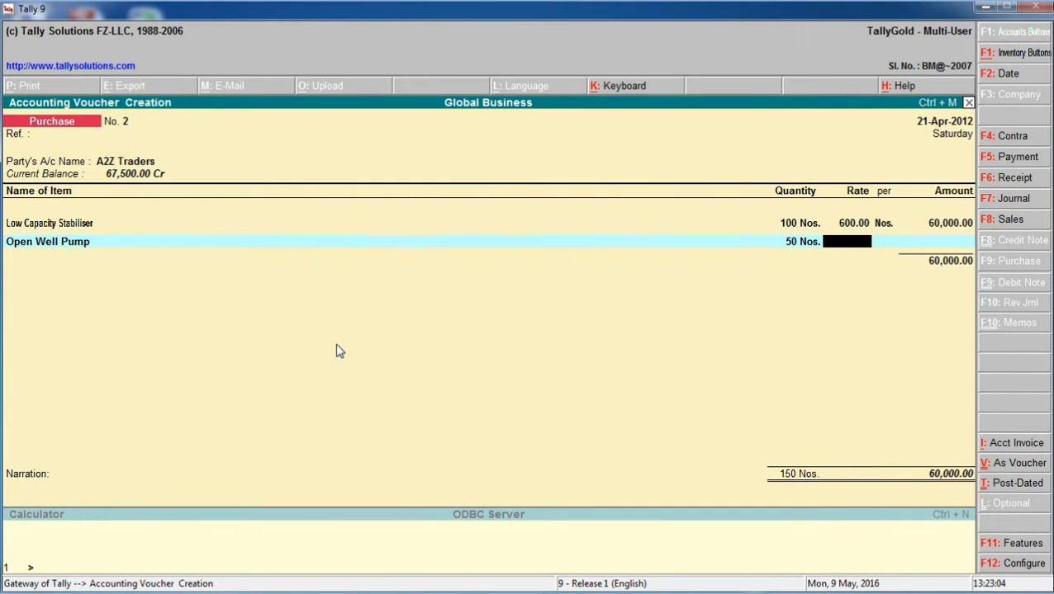
text(1500)
key(Return)
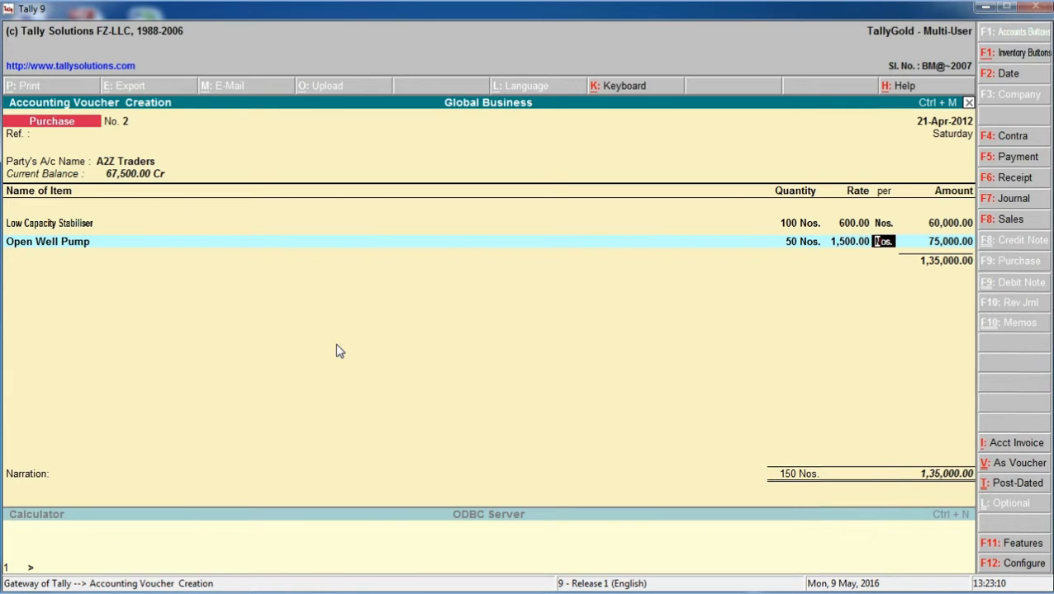
key(Return)
key(Return)
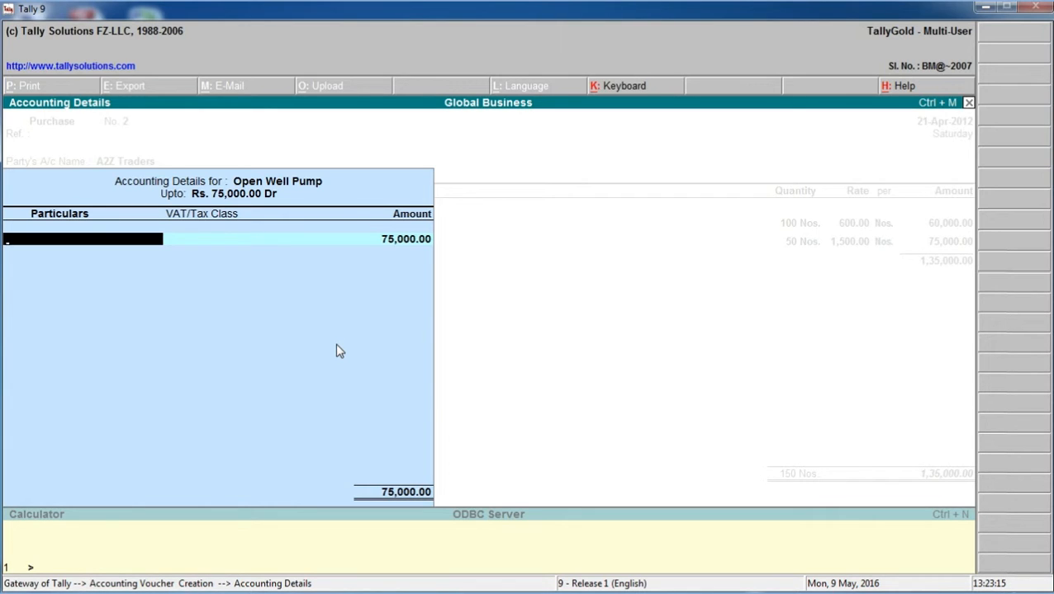
Step: Allocate the full Open Well Pump amount to the Purchase @ 4% ledger
text(P)
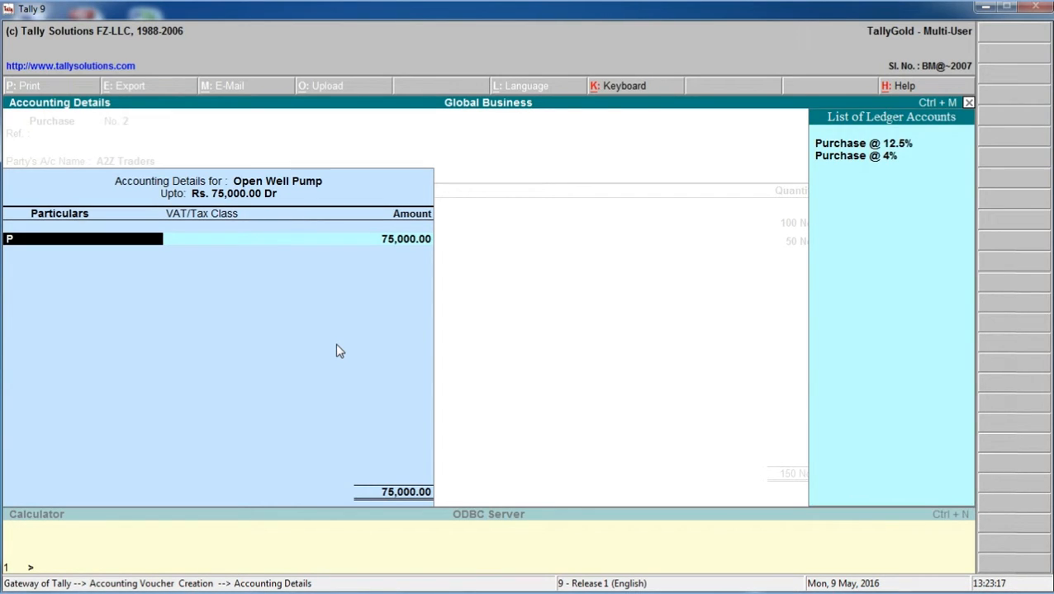
key(Down)
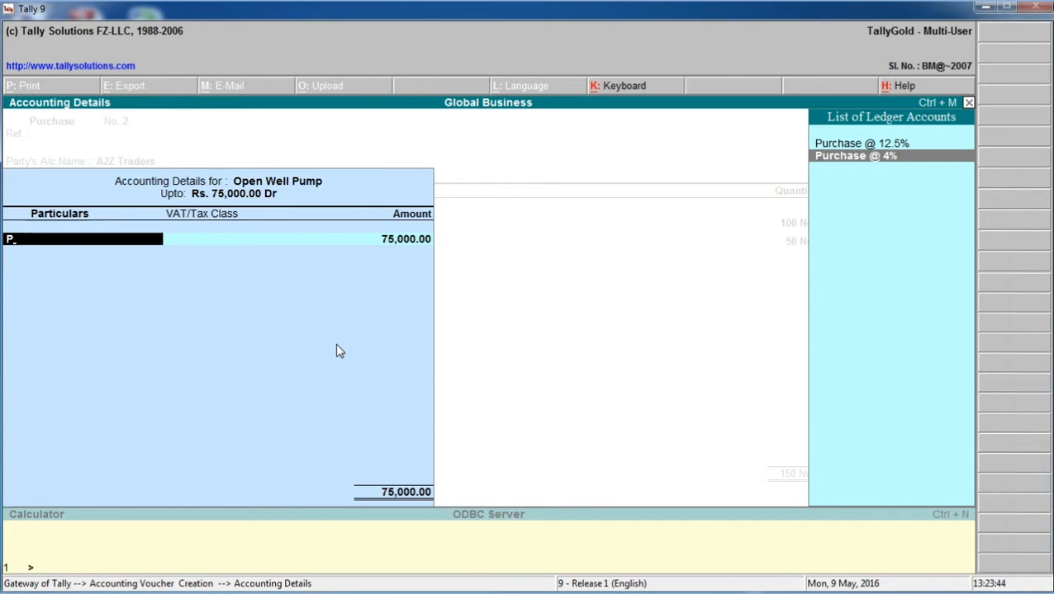
key(Return)
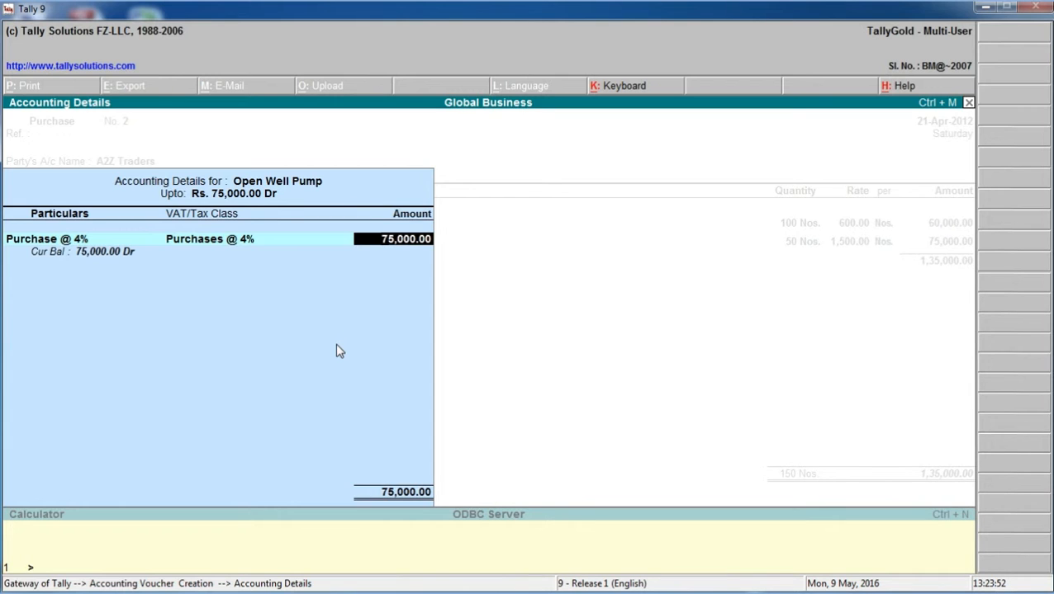
key(Return)
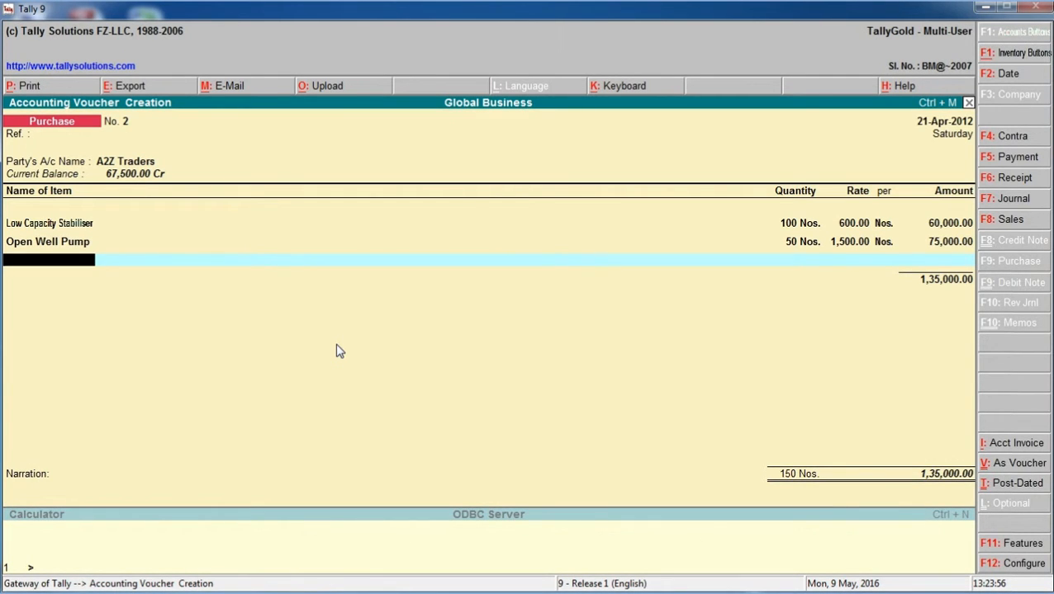
Step: Add the item Submersible Pump with a quantity of 100 Nos. at a rate of 2000 per unit
text(S)
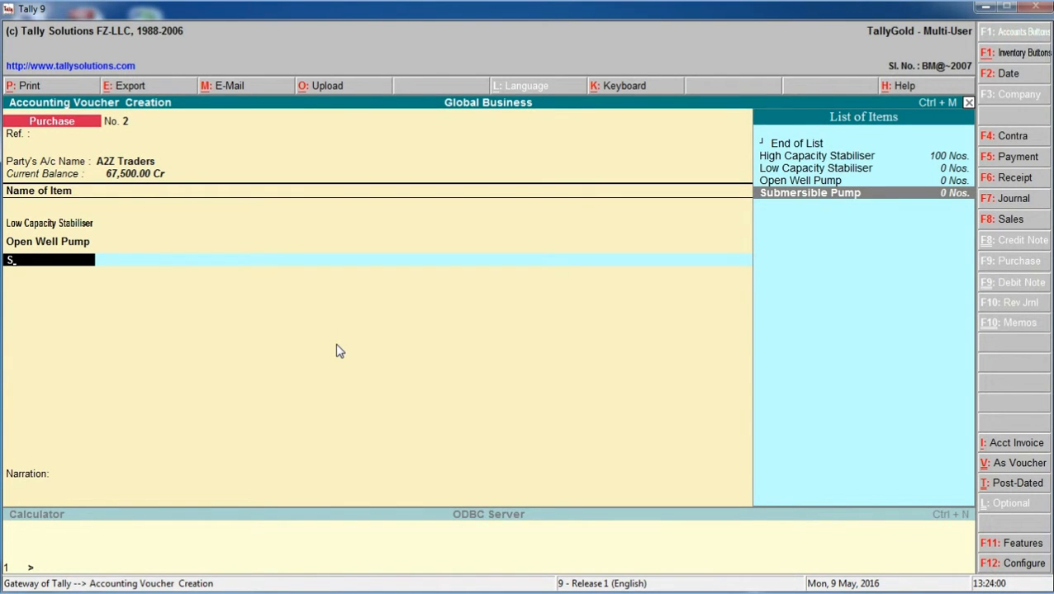
key(Return)
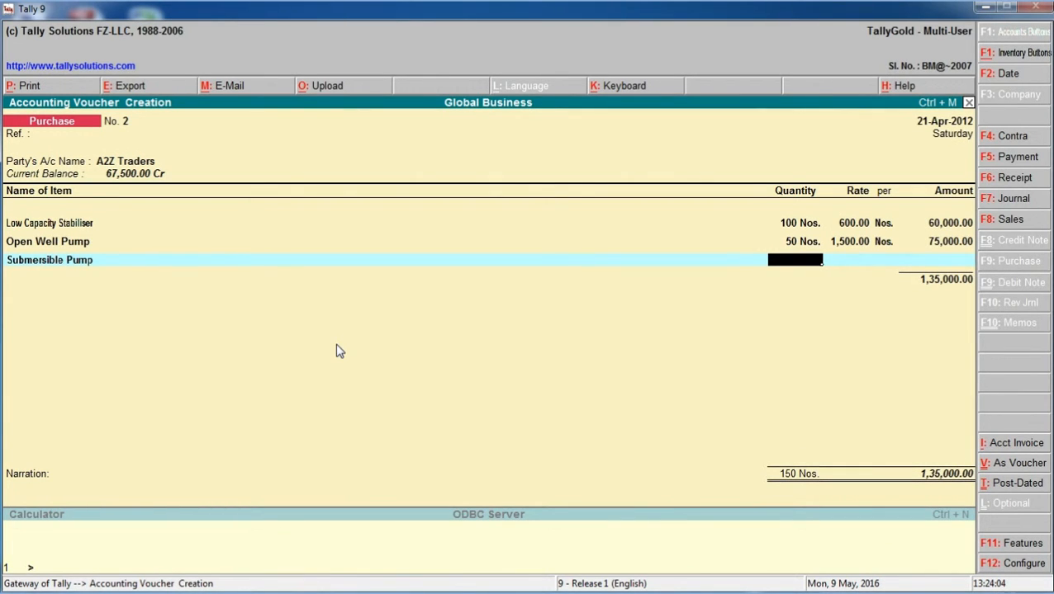
text(100)
key(Return)
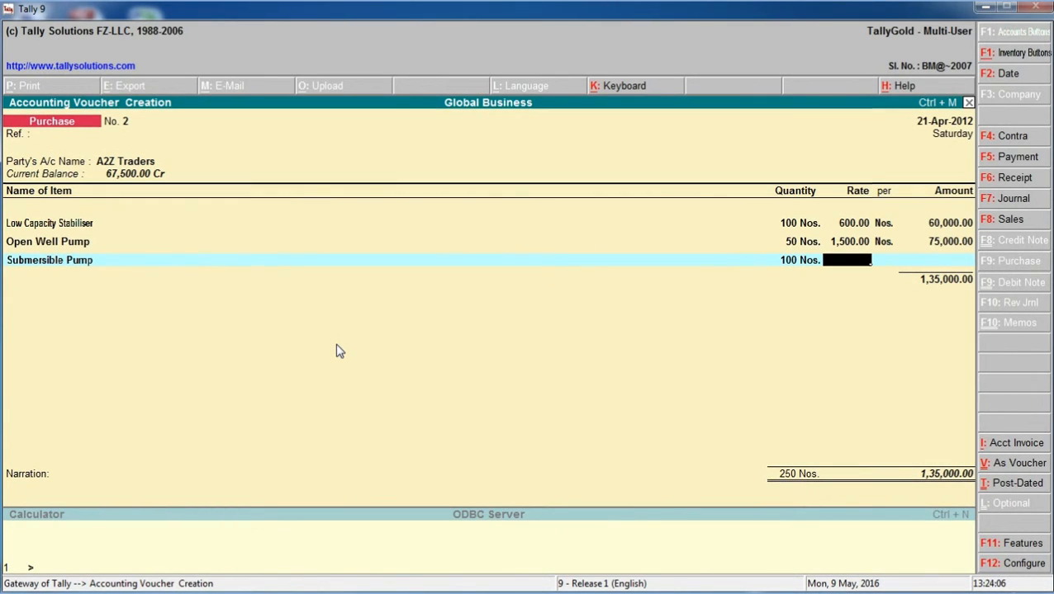
text(2000)
key(Return)
key(Return)
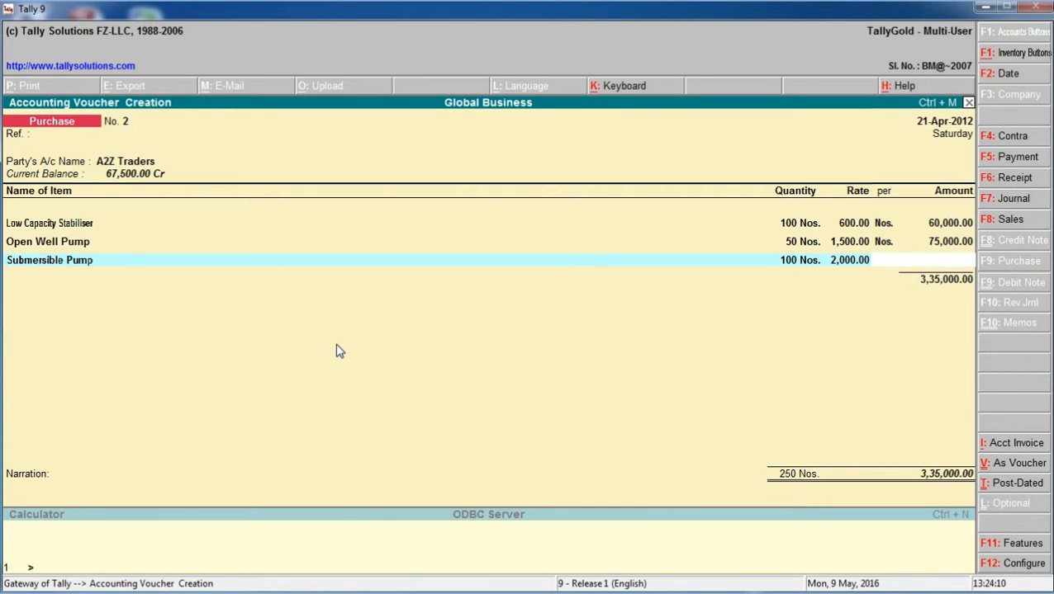
text(2,00,000.00)
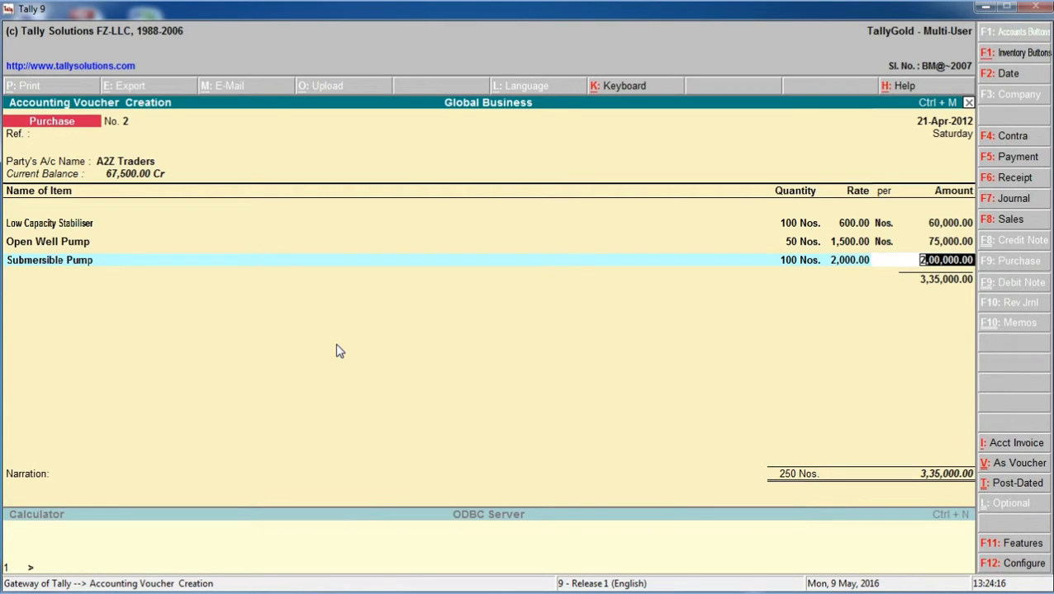
key(Return)
Step: Allocate the full Submersible Pump amount to the Purchase @ 4% ledger
text(P)
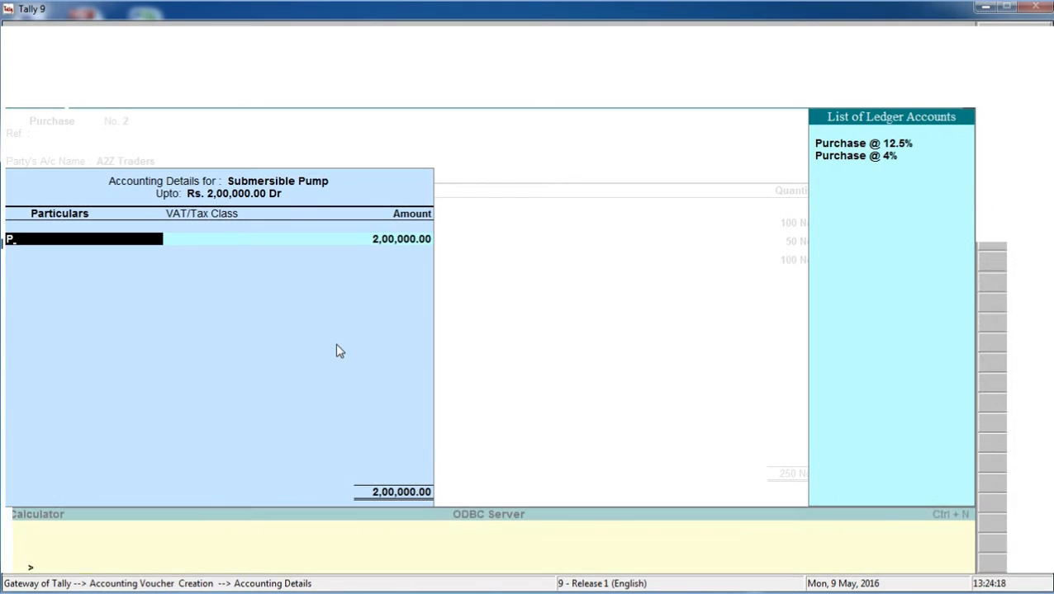
key(Down)
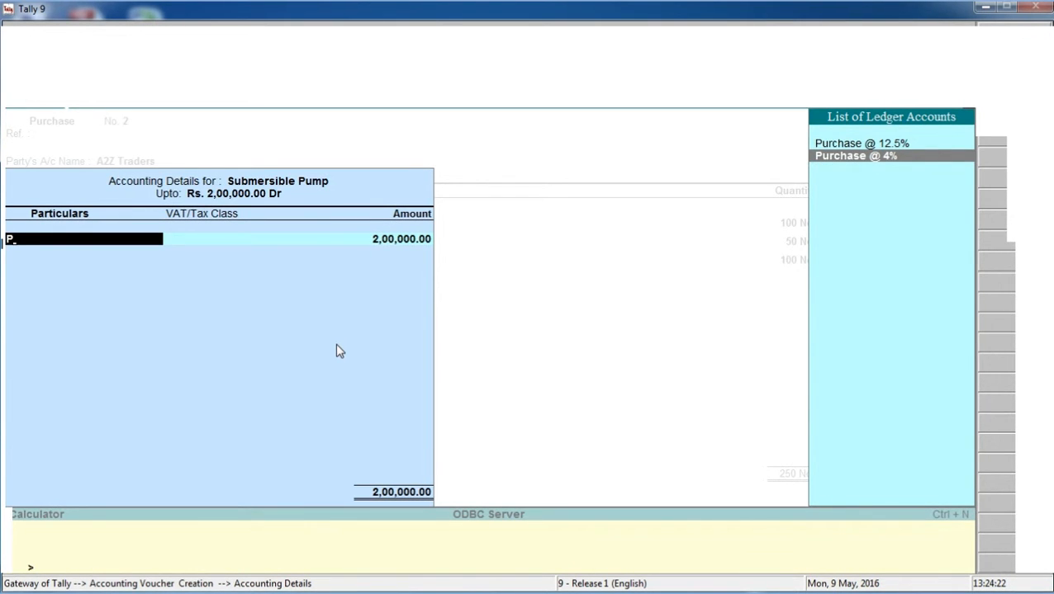
key(Return)
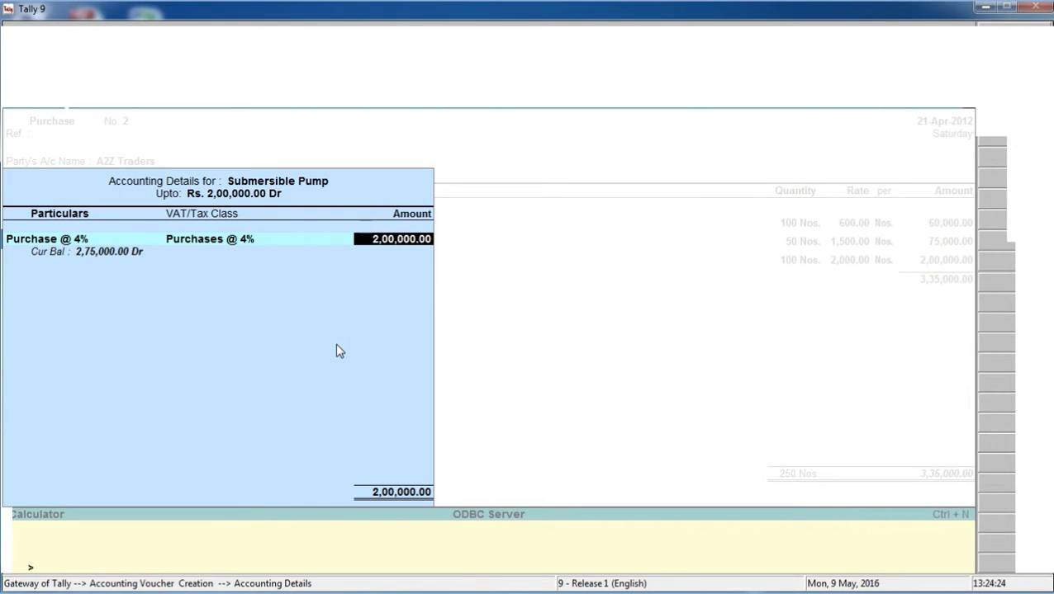
key(Return)
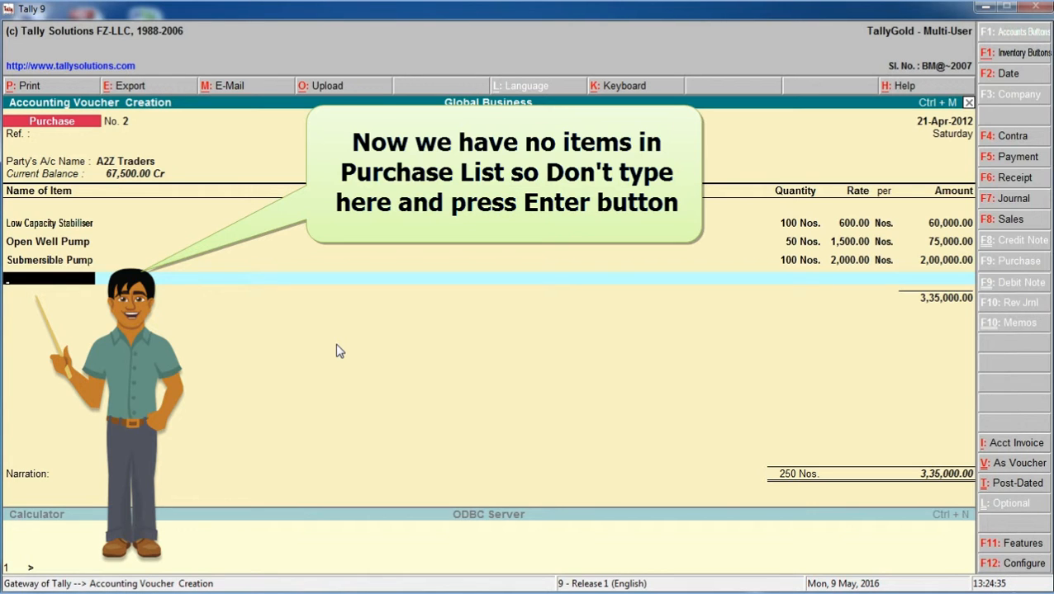
Step: End the item list and add the Input Vat @ 12.5% ledger with its calculated tax amount
key(Return)
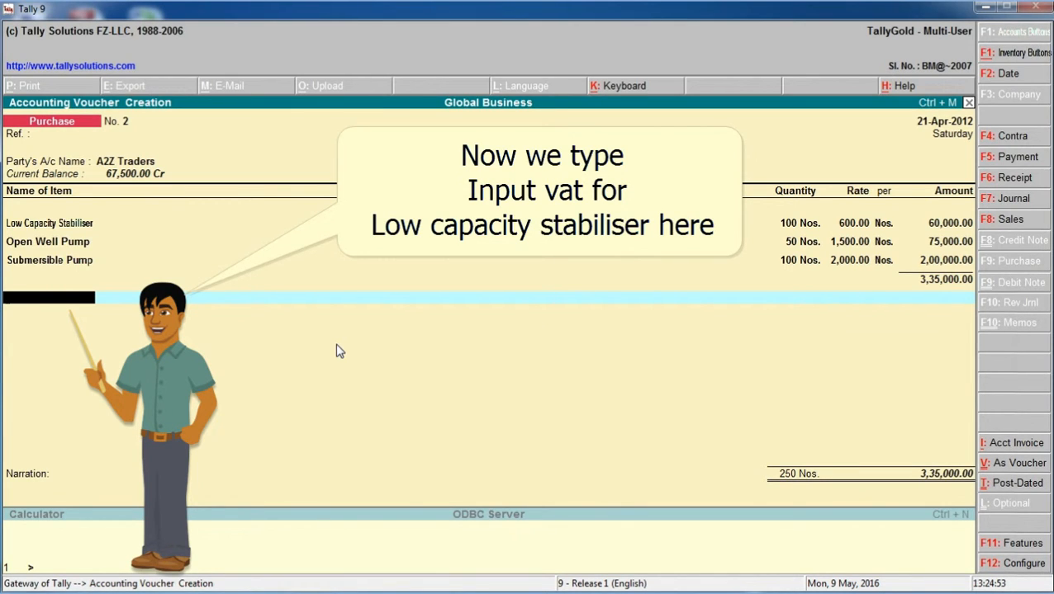
text(I)
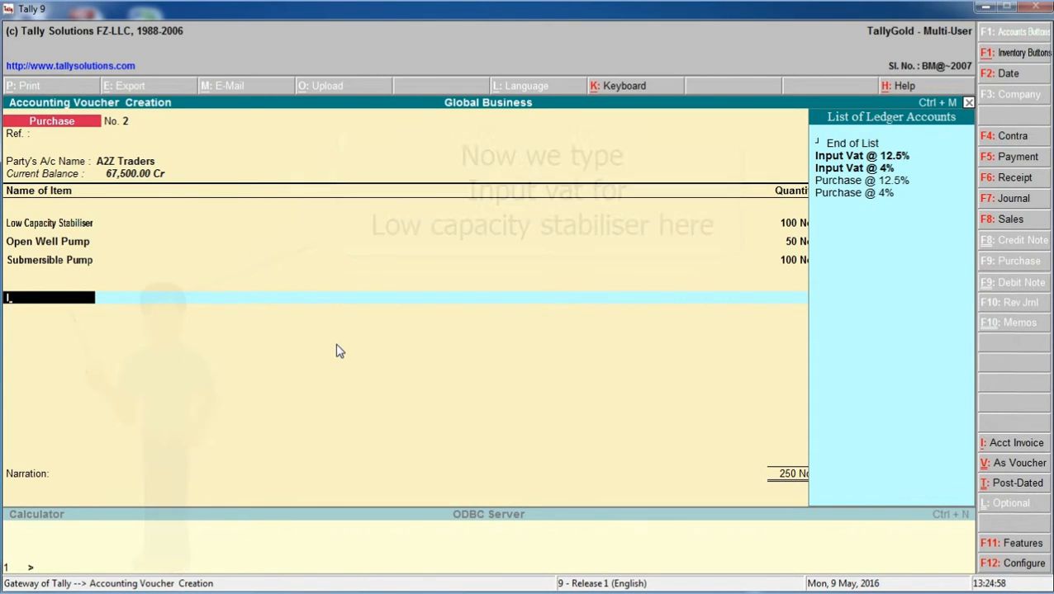
key(Down)
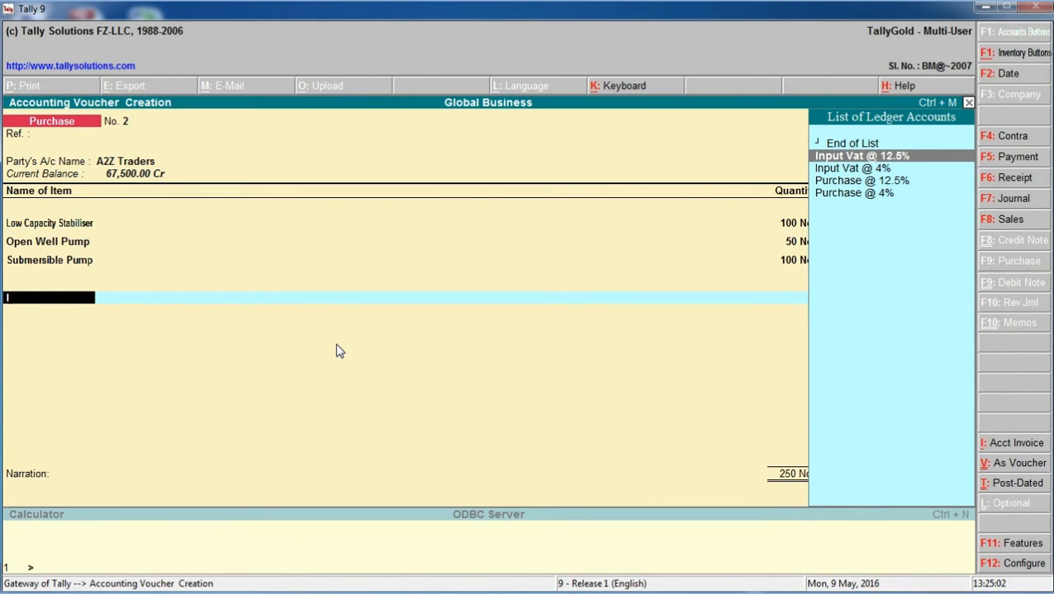
key(Return)
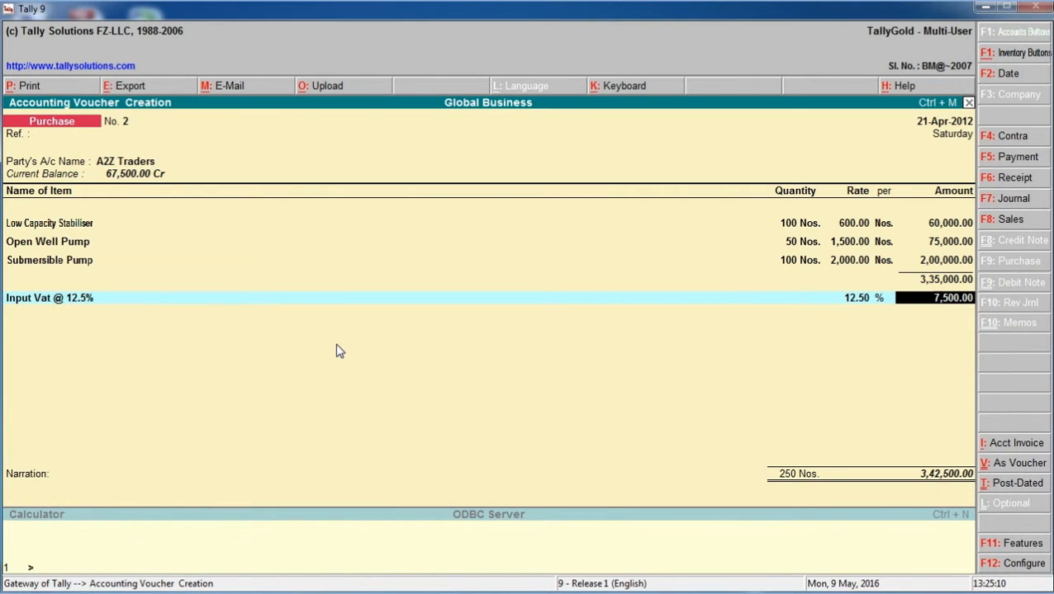
key(Return)
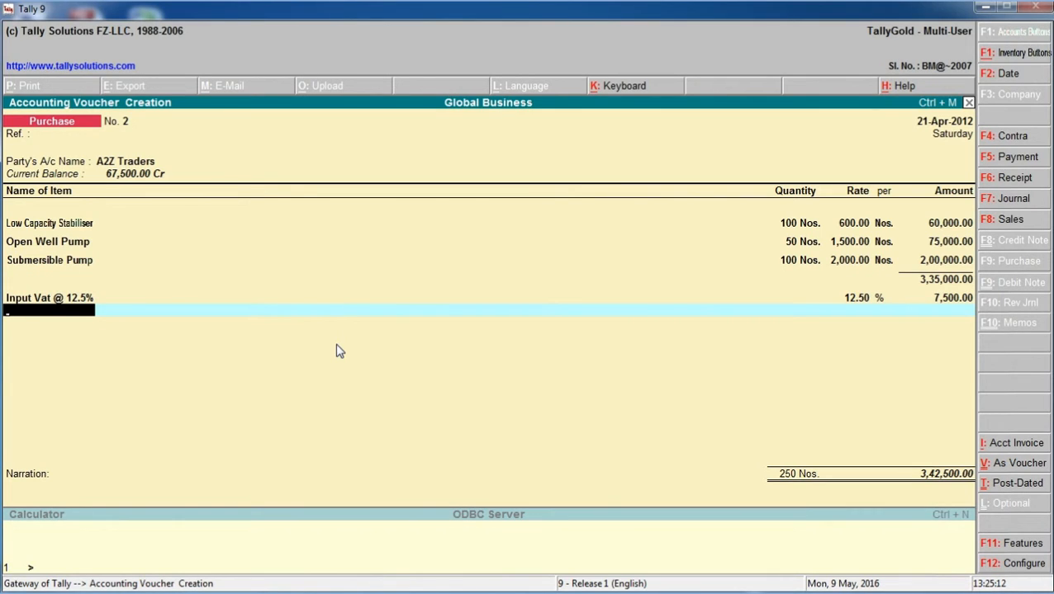
Step: Add the Input Vat @ 4% ledger with its calculated tax amount and close the tax entries
text(I)
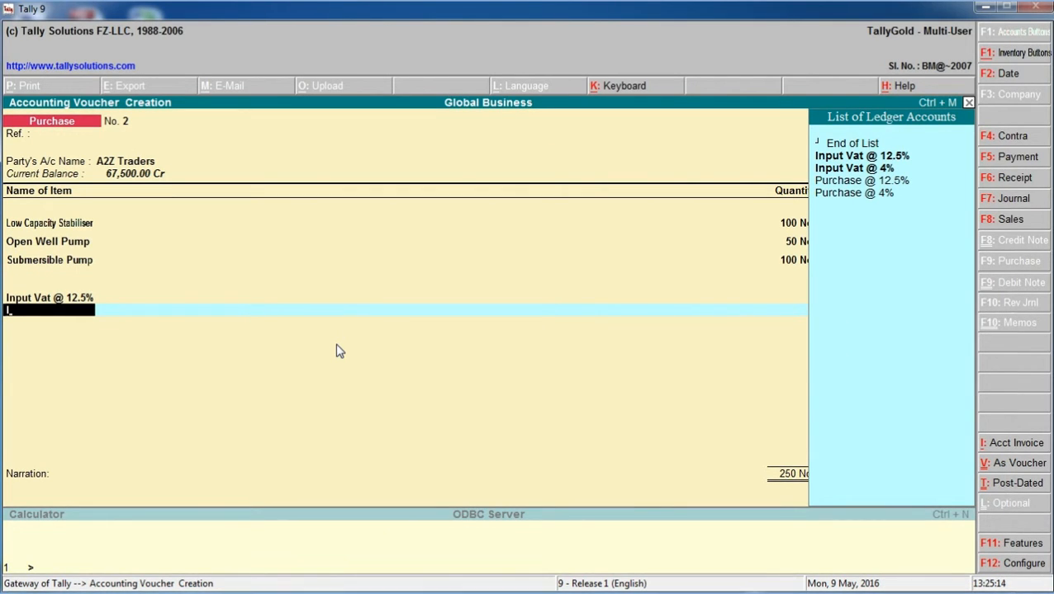
key(Down)
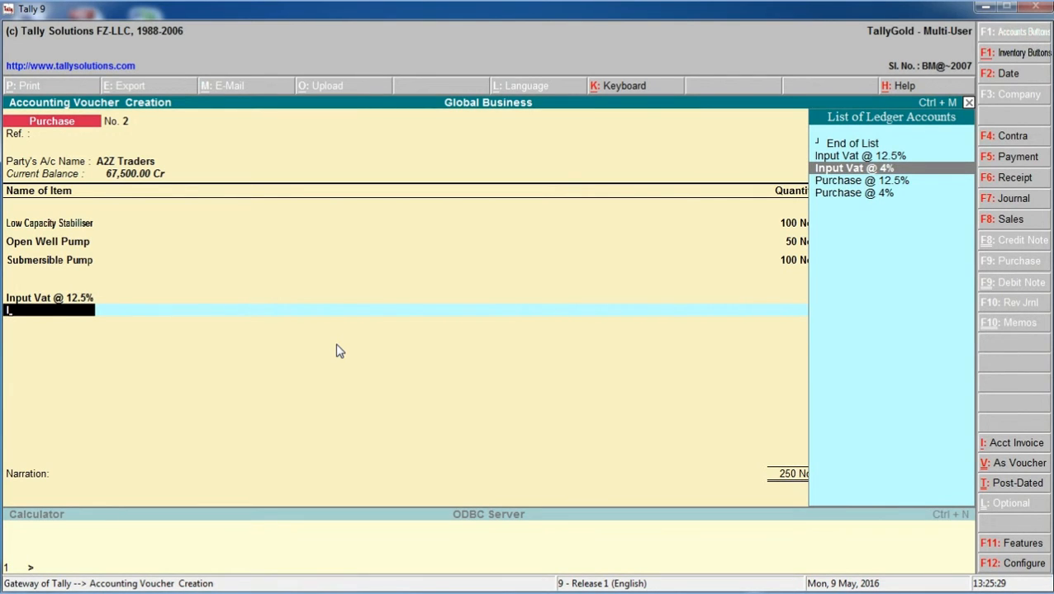
key(Return)
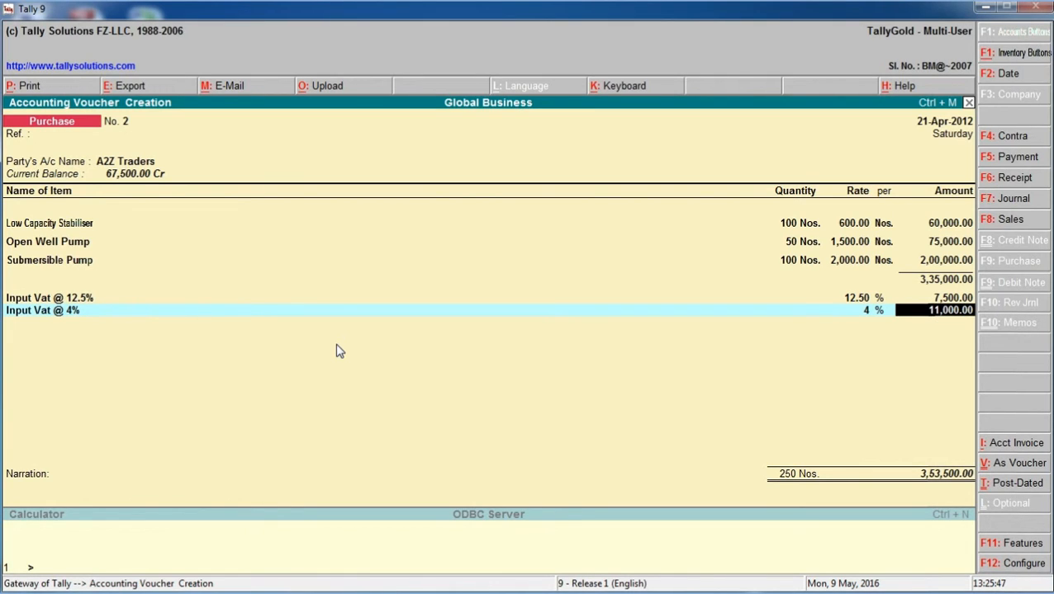
key(Return)
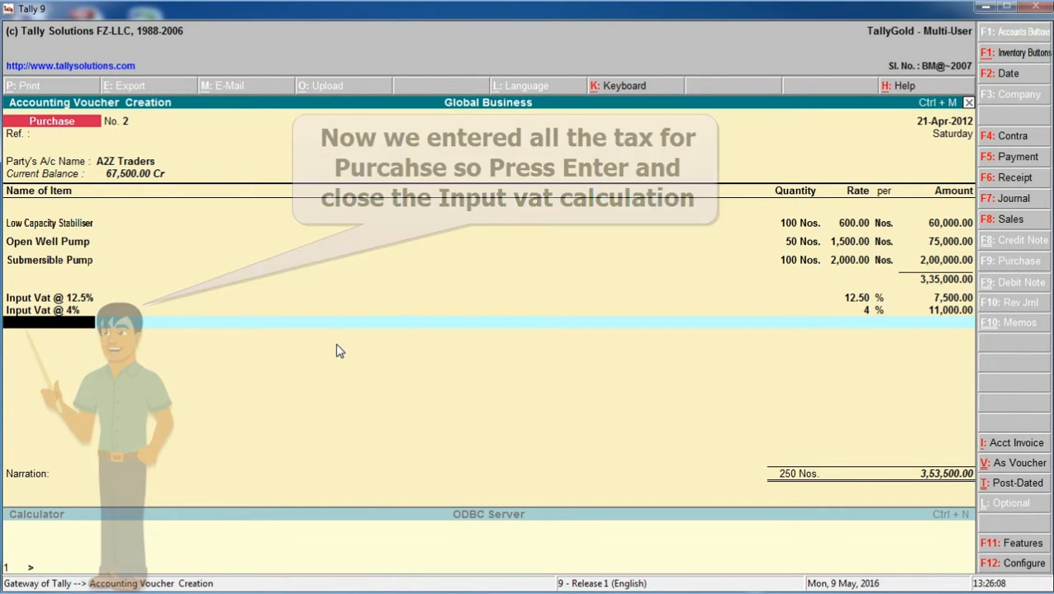
key(Return)
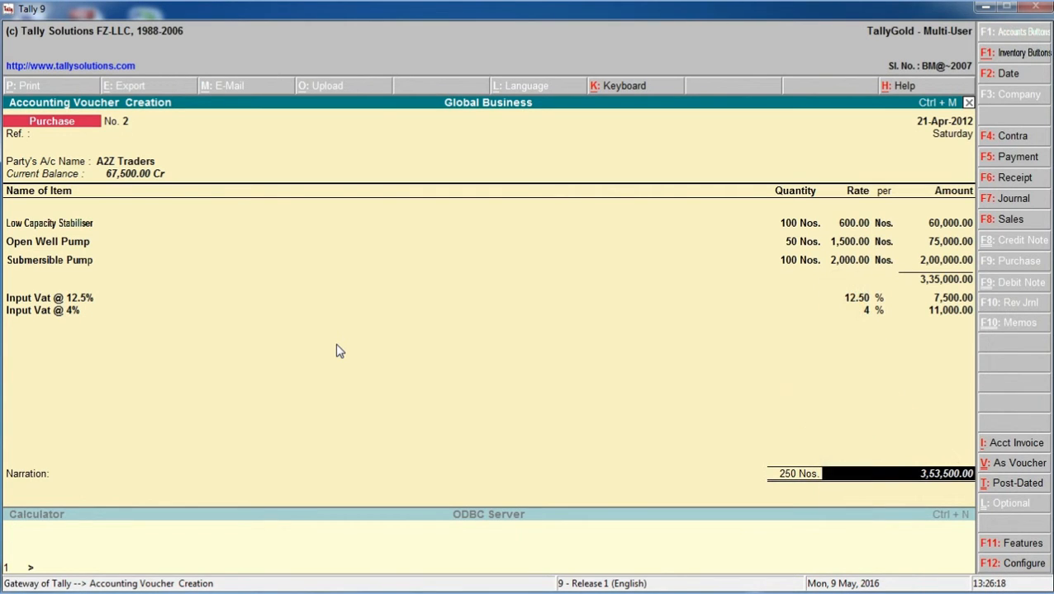
Step: Record the full bill amount for A2Z Traders as a New Ref named 2-Az2, without a due date
key(Return)
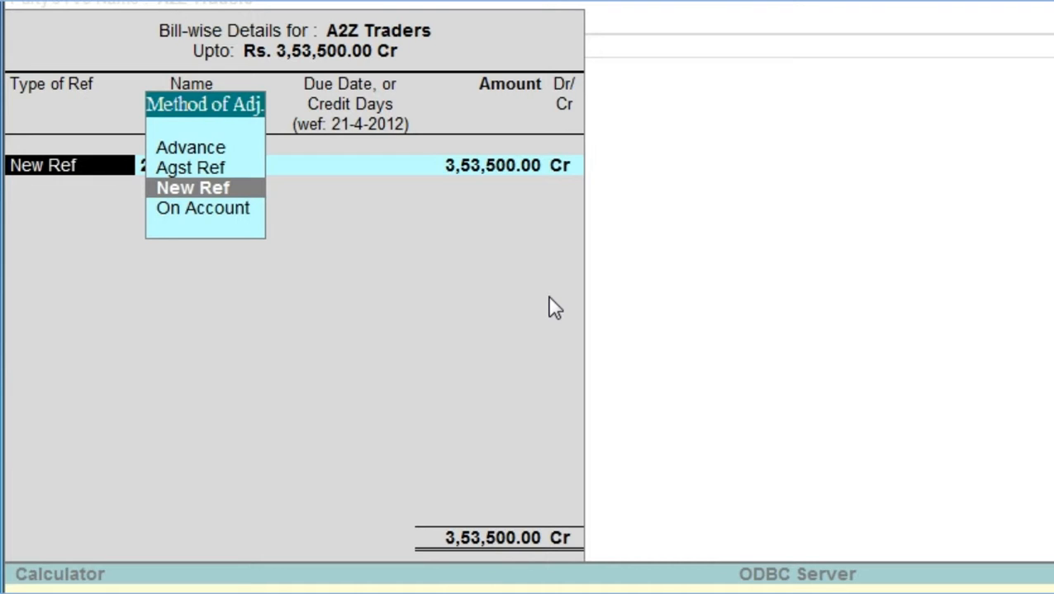
key(Return)
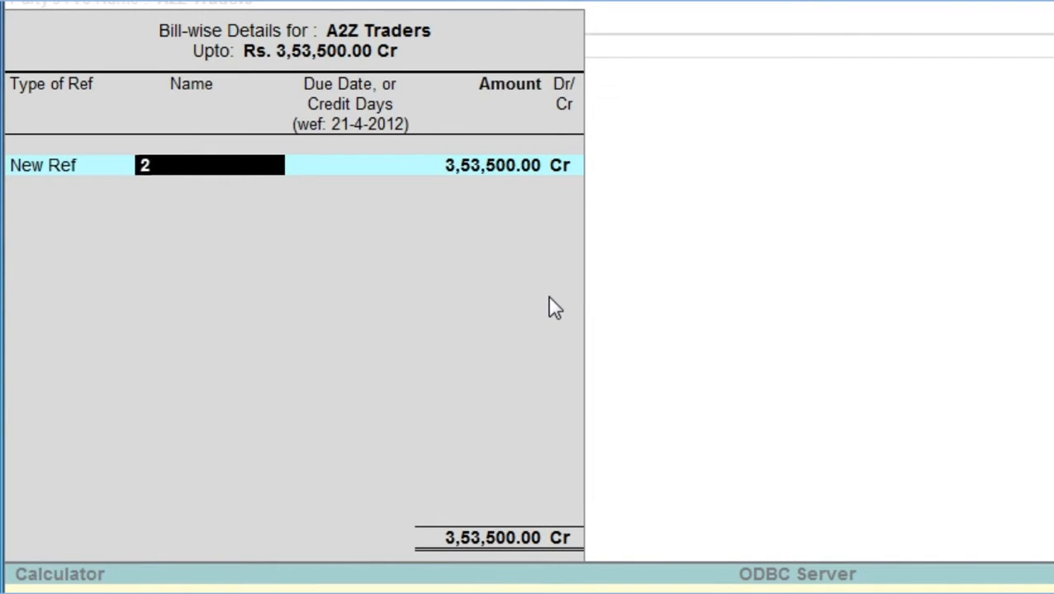
text(-Az2)
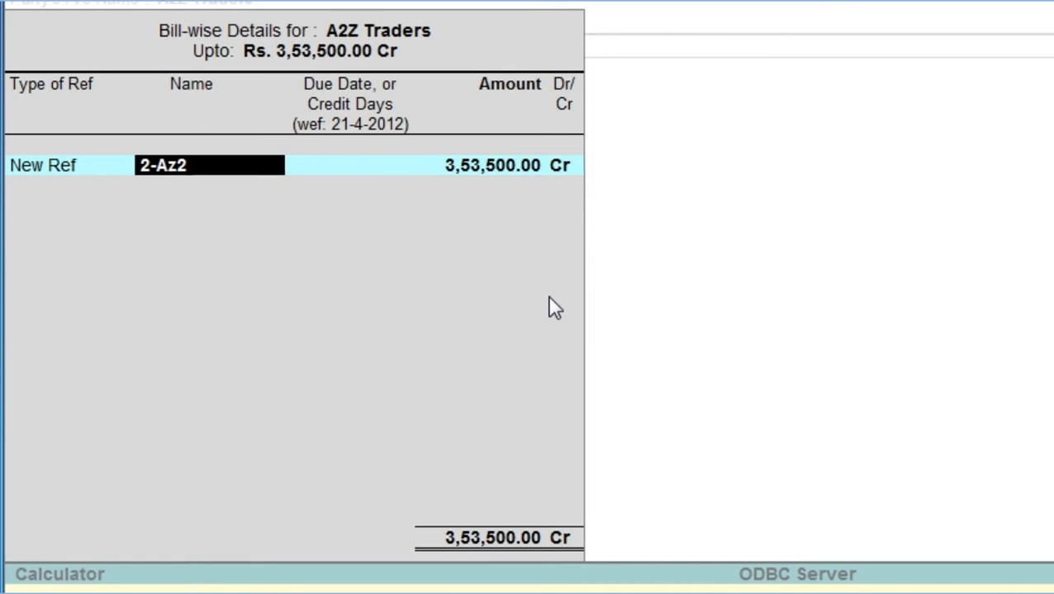
key(Return)
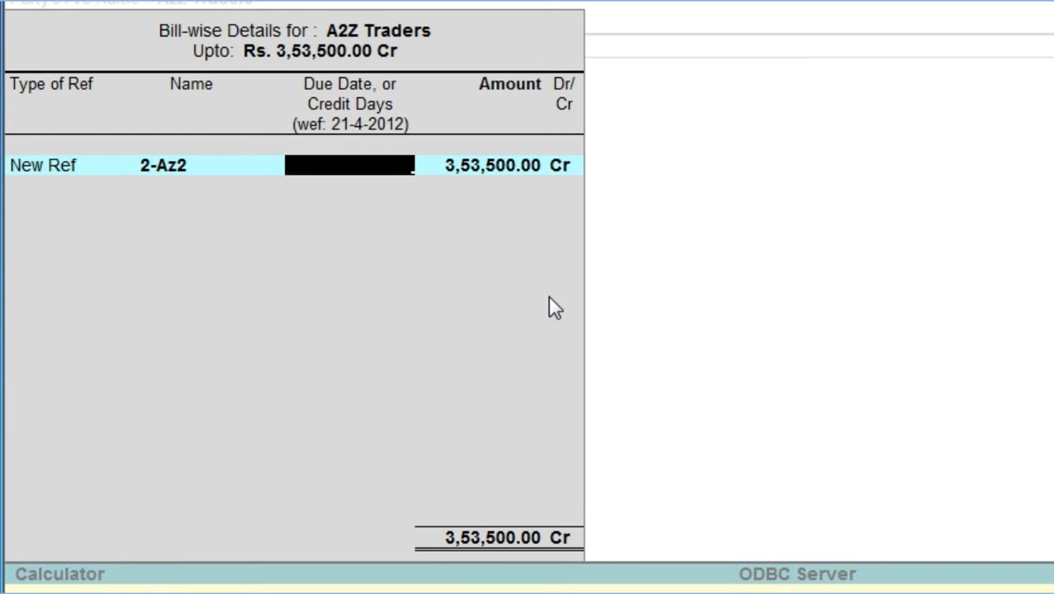
key(Return)
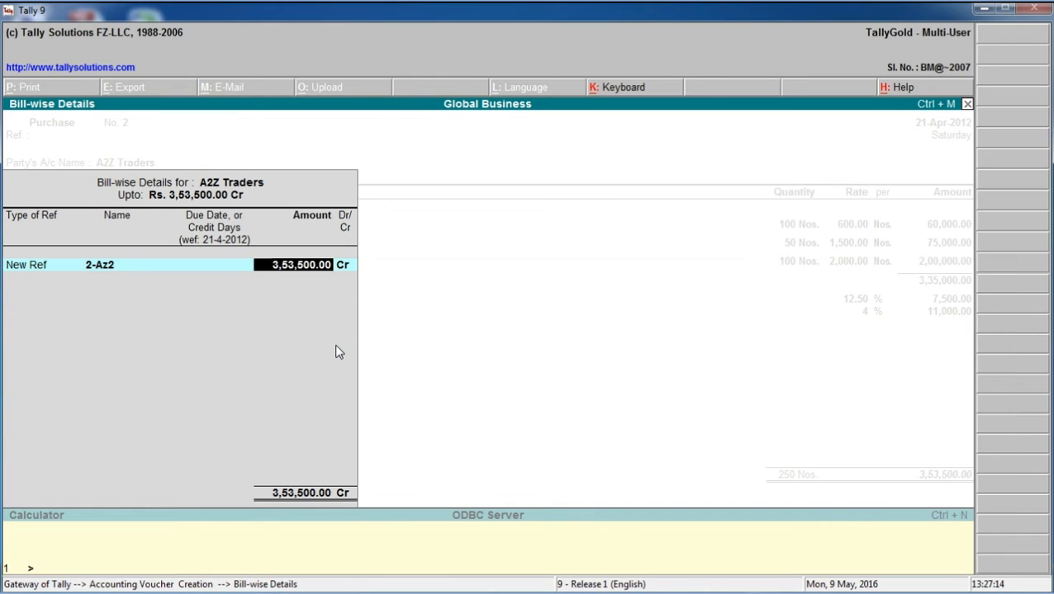
key(Return)
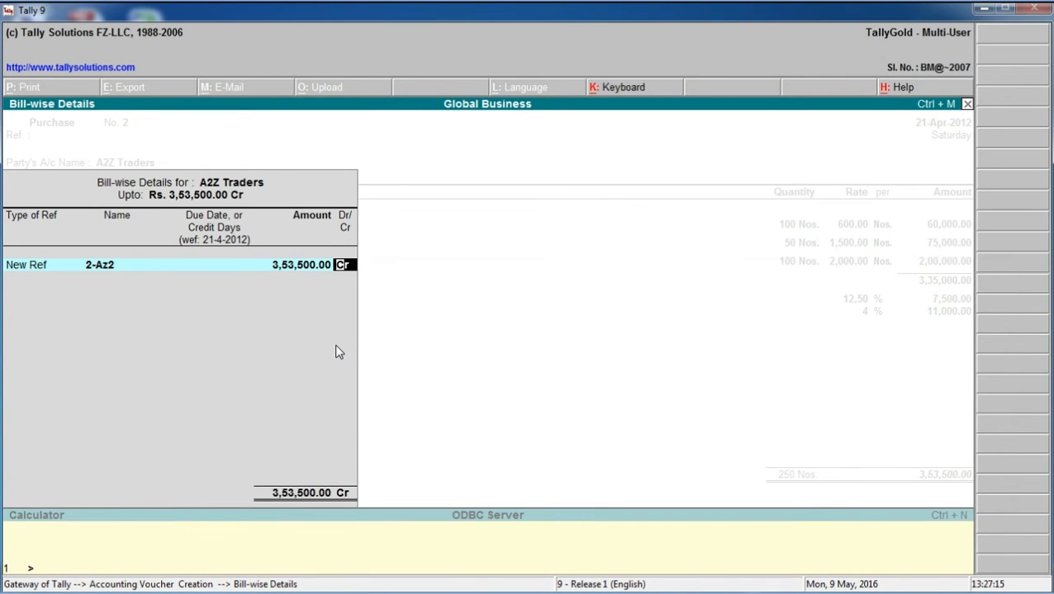
key(Return)
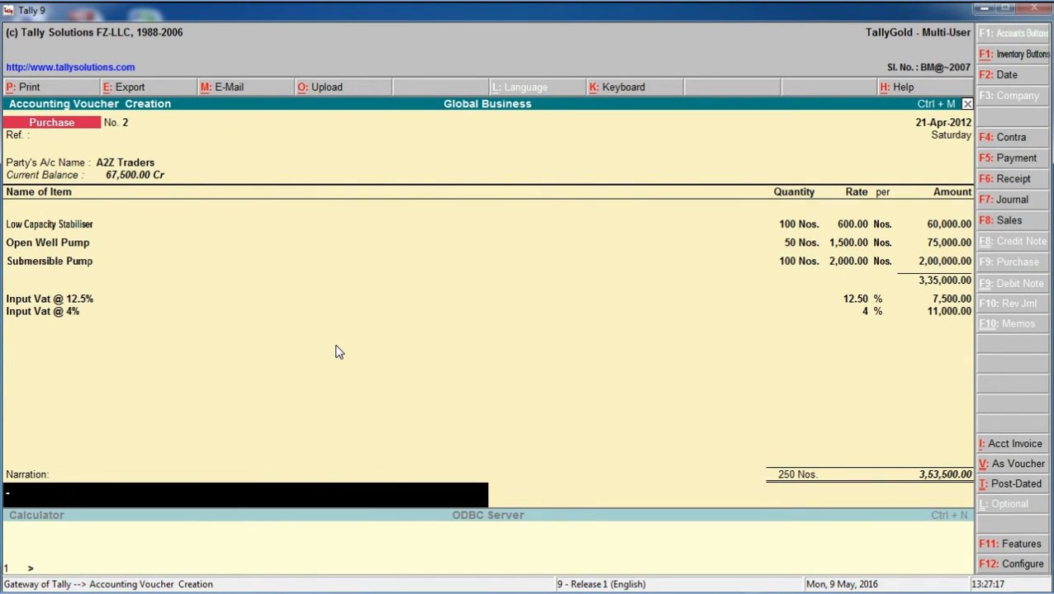
Step: Enter the narration "Being purchased from A2Z on credit on good faith" and save the purchase voucher
text(Being purchased from)
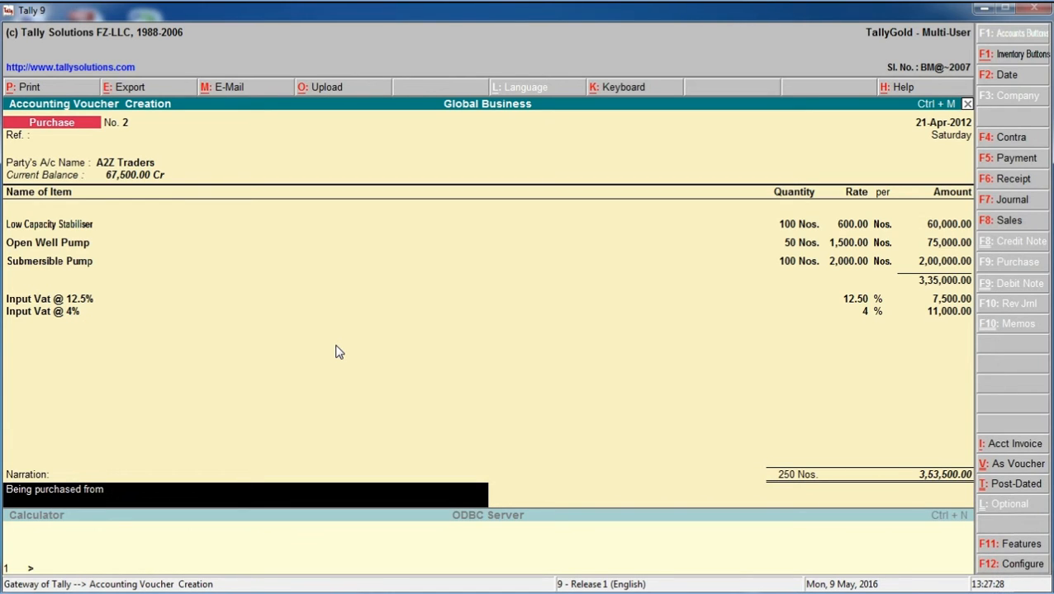
text( Az)
key(BackSpace)
text(2)
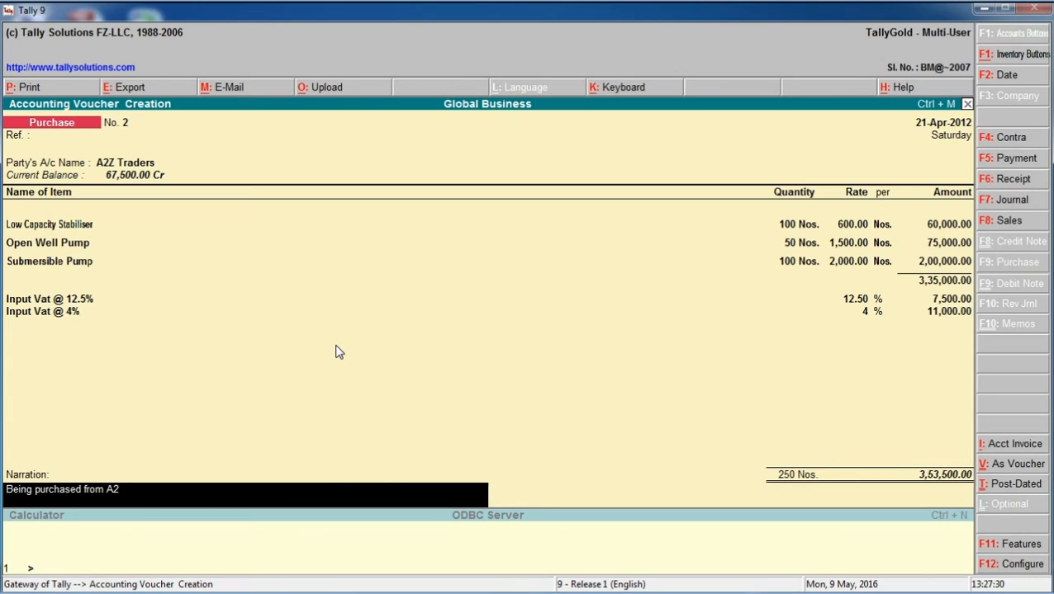
text(Z on credit on go)
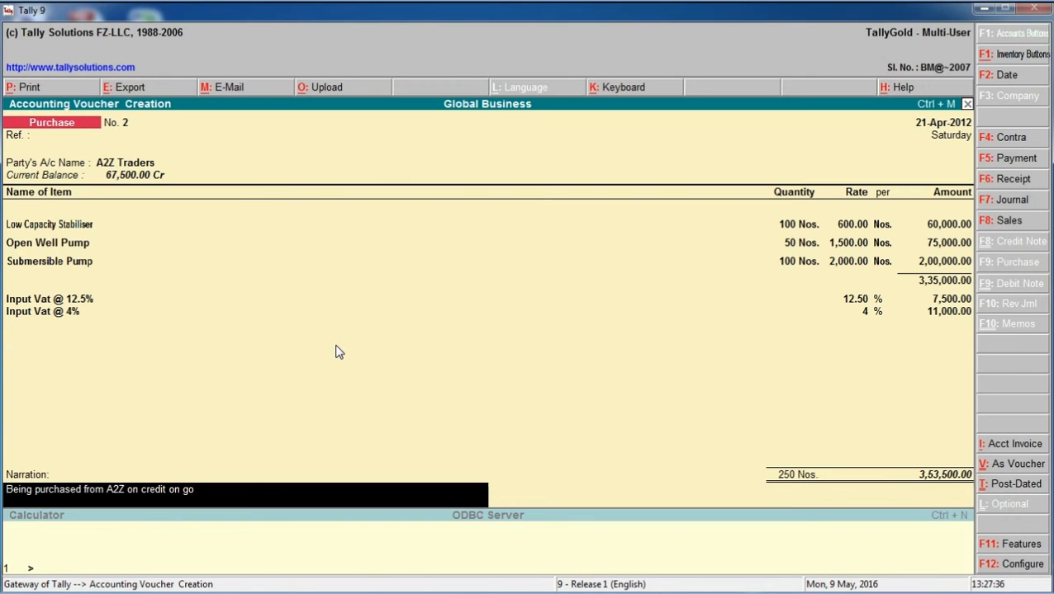
text(od faith)
key(Return)
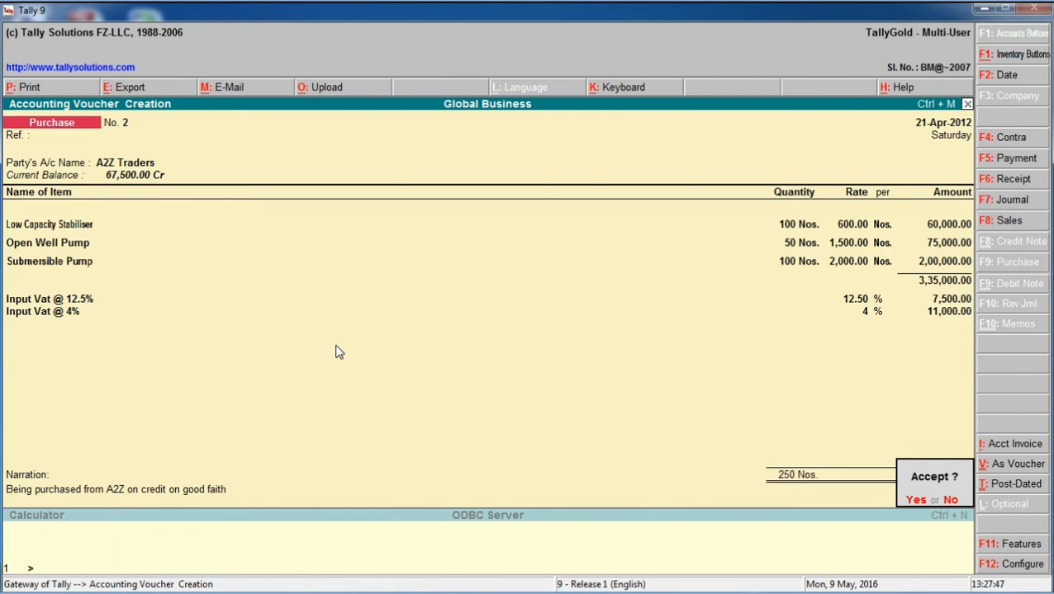
key(Return)
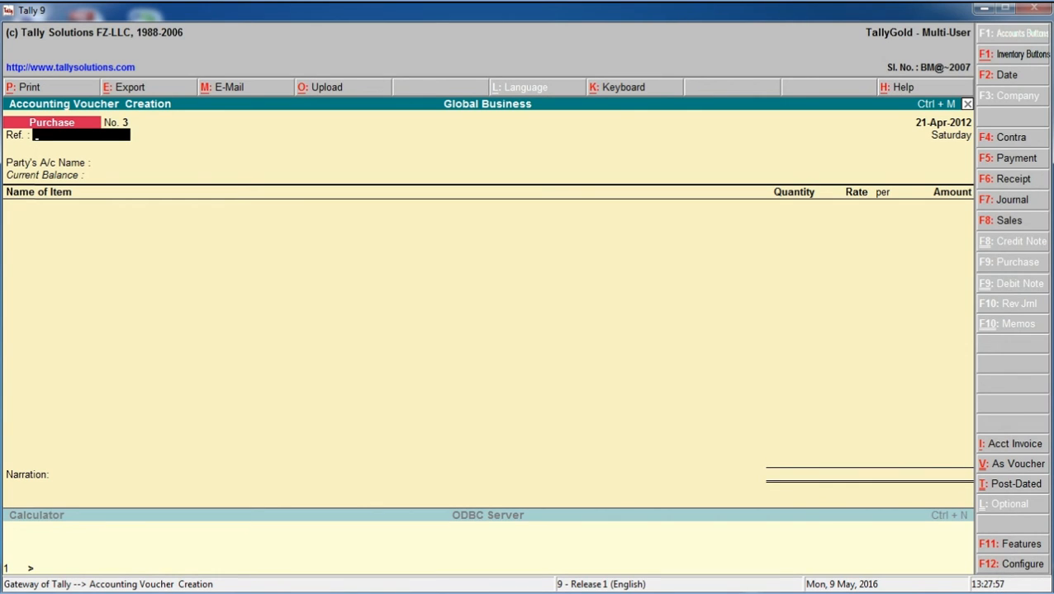
Step: Review the saved A2Z Traders purchase voucher and return to the Gateway of Tally
key(Page_Up)
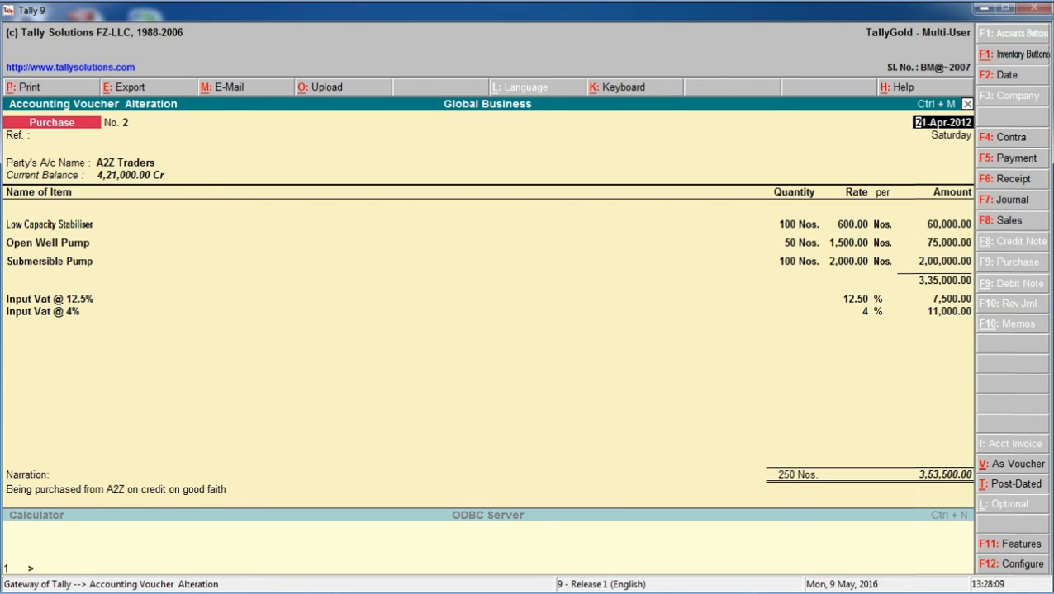
key(Escape)
key(Escape)
key(y)
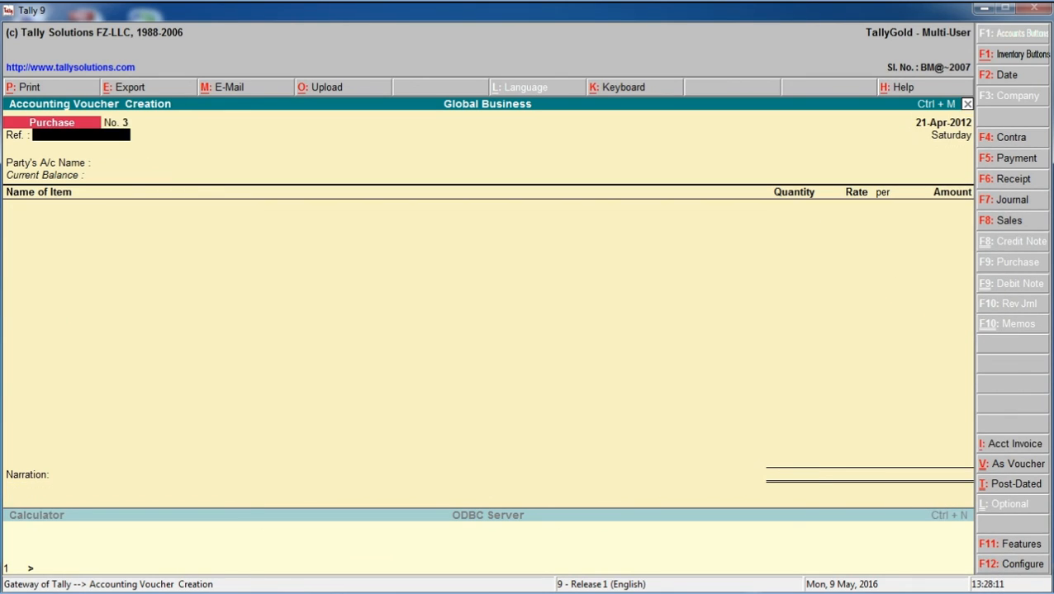
key(Escape)
key(y)
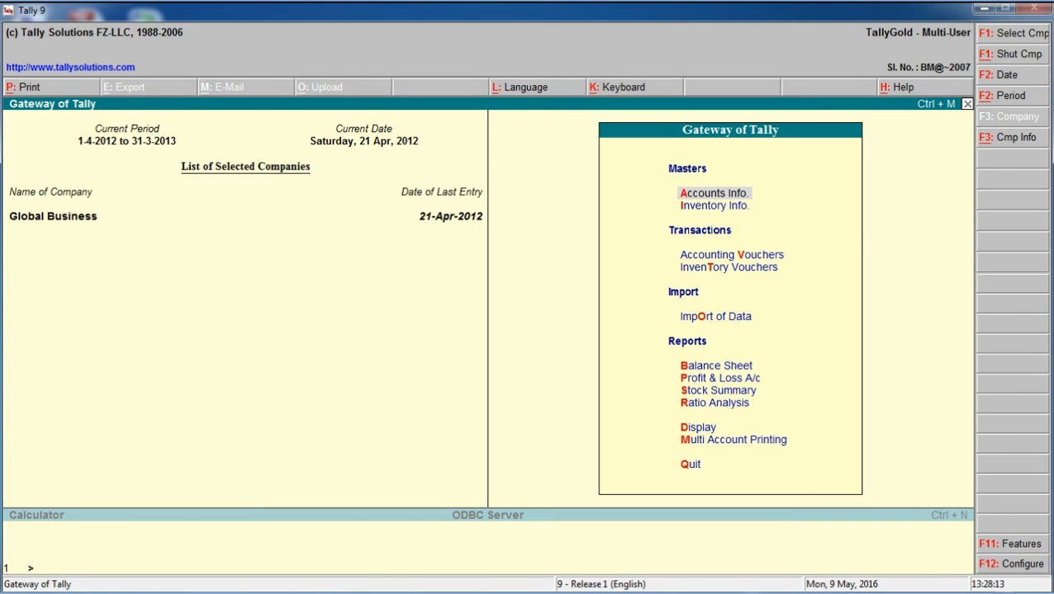